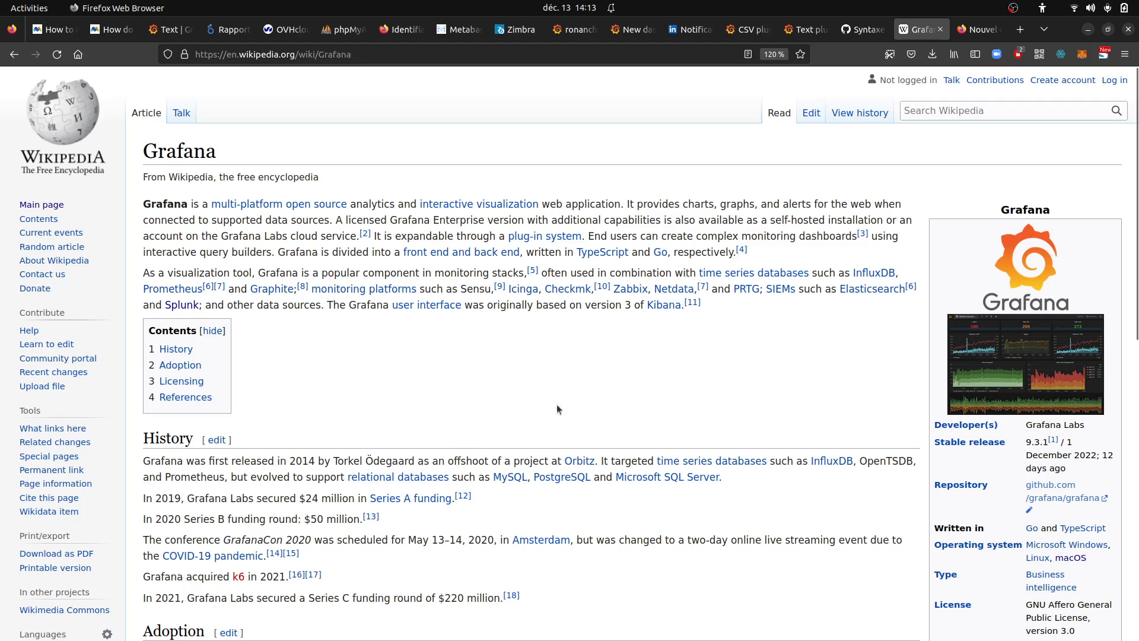
left_click_drag(290, 457, 318, 461)
left_click_drag(188, 498, 397, 524)
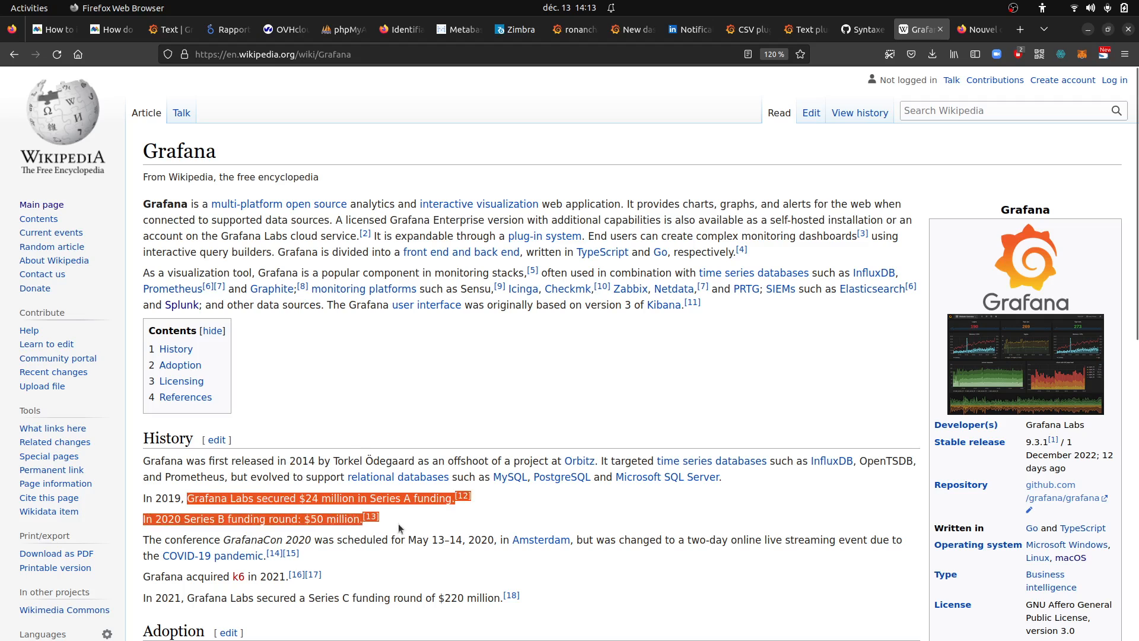
left_click(387, 563)
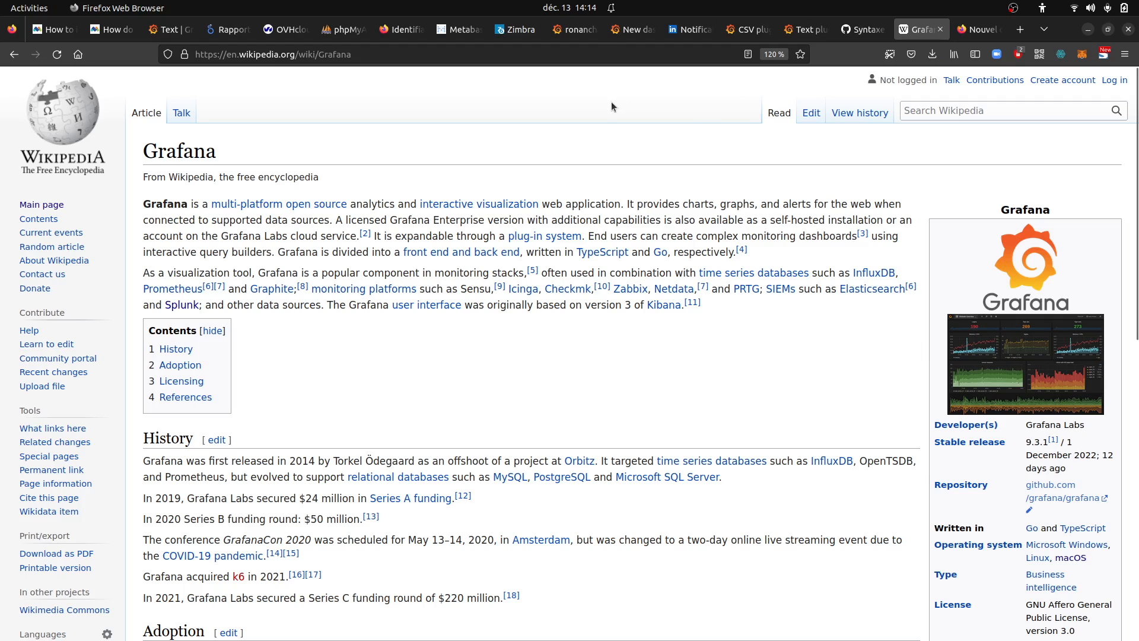
Switch to the open Grafana dashboard and start a new dashboard, saving the pending changes of the current one
left_click(585, 32)
left_click(629, 30)
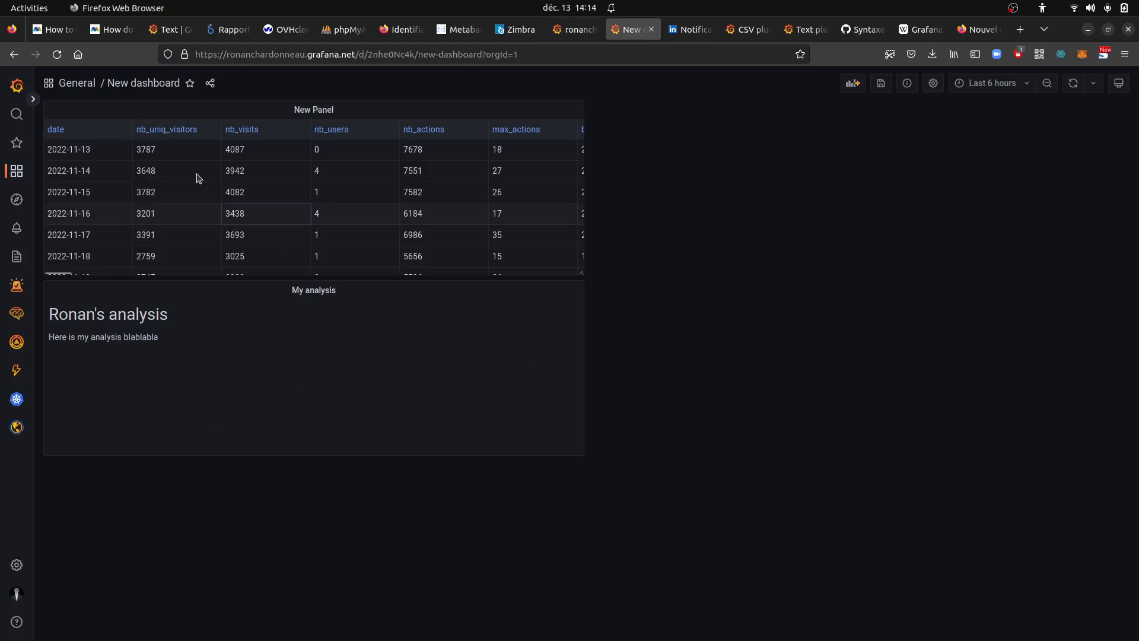
mouse_move(23, 145)
mouse_move(18, 172)
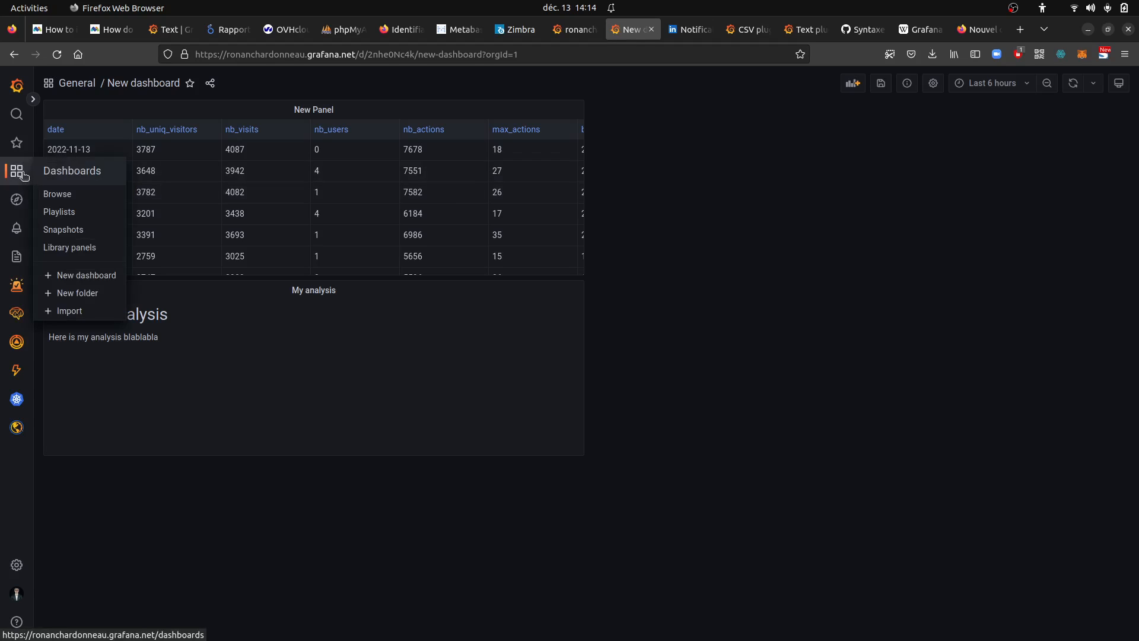
left_click(86, 275)
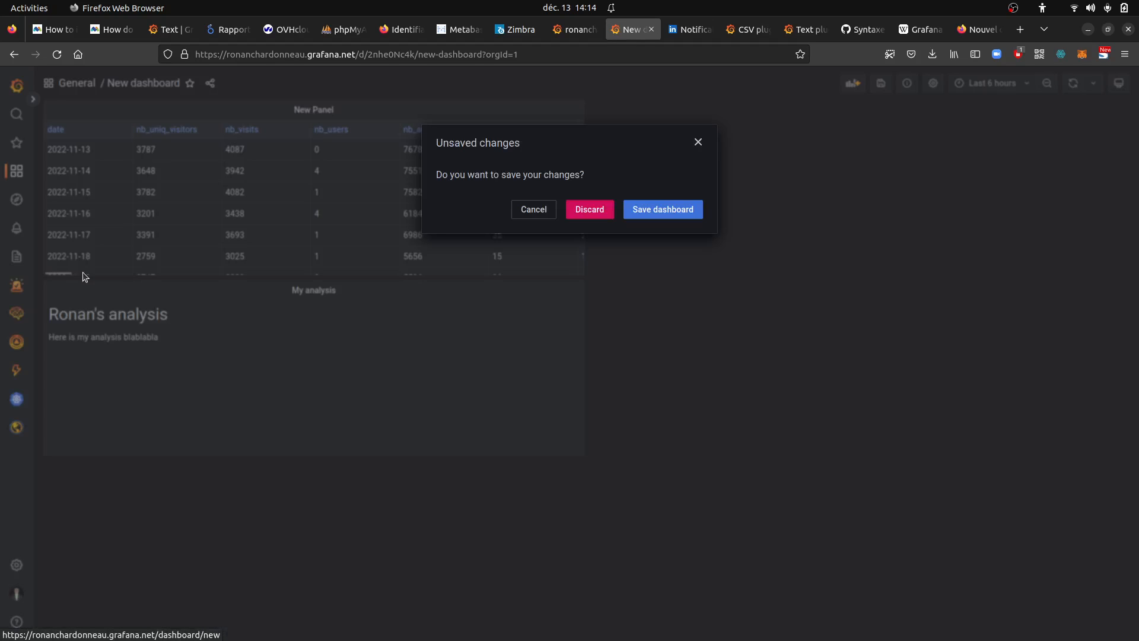
left_click(642, 214)
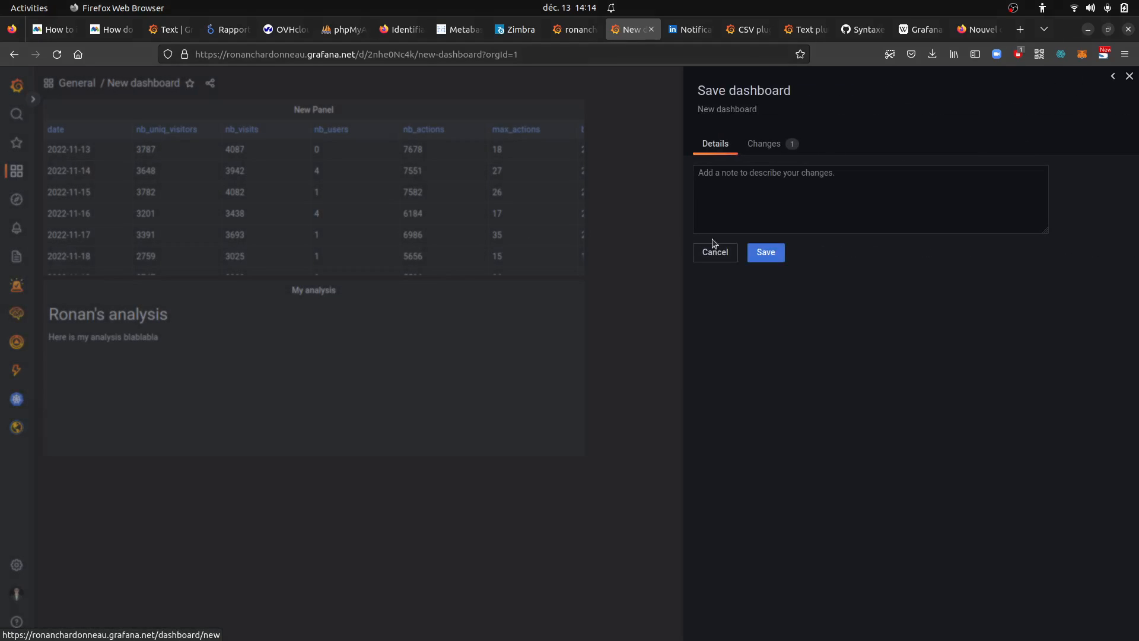
left_click(759, 253)
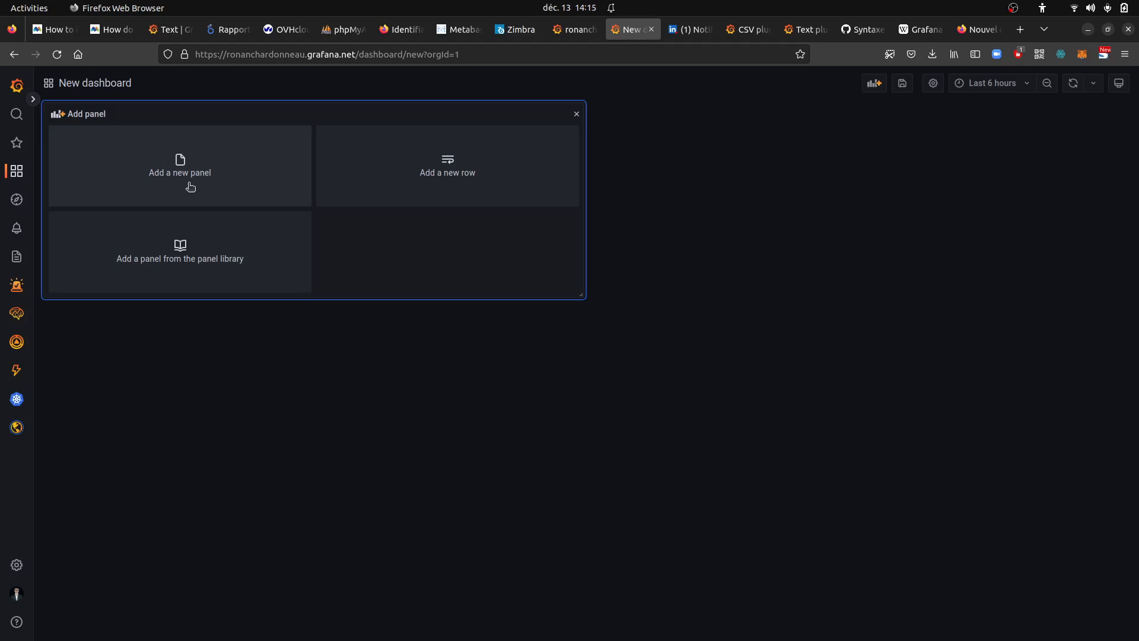
Open the CSV data source's settings by searching for "csv" and view the end of its custom query parameters
mouse_move(28, 566)
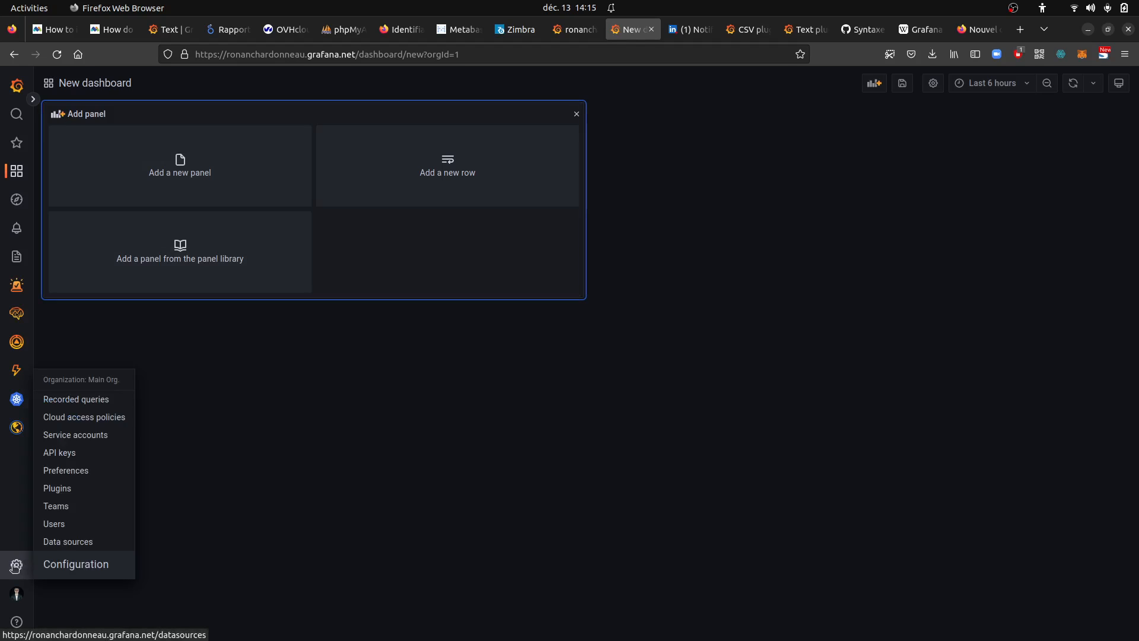
left_click(56, 541)
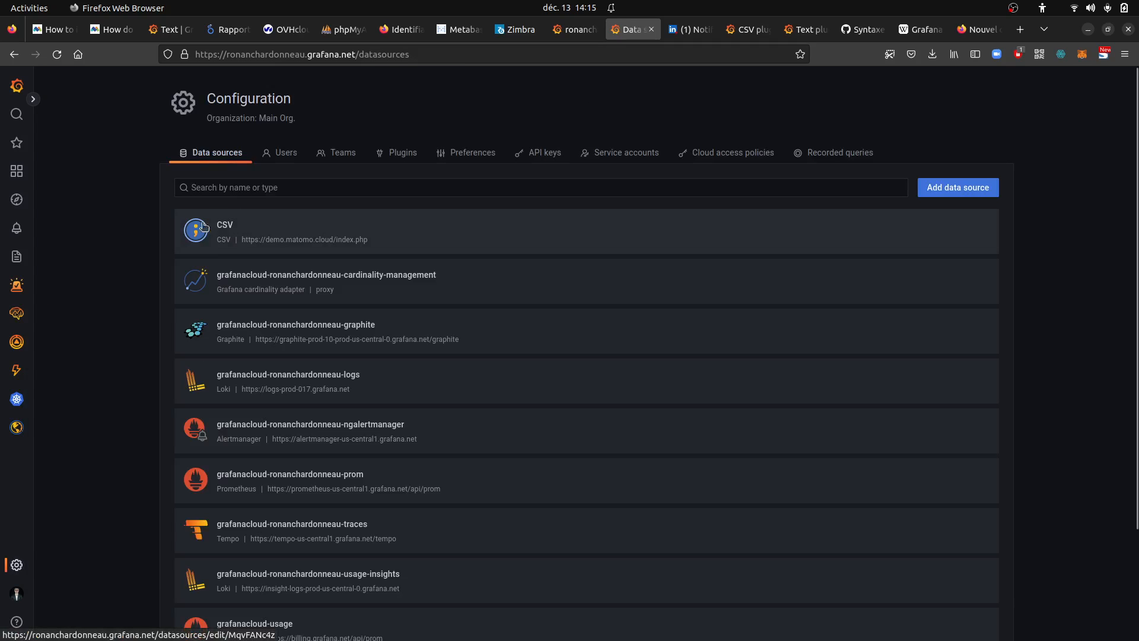
left_click(260, 188)
type("csv")
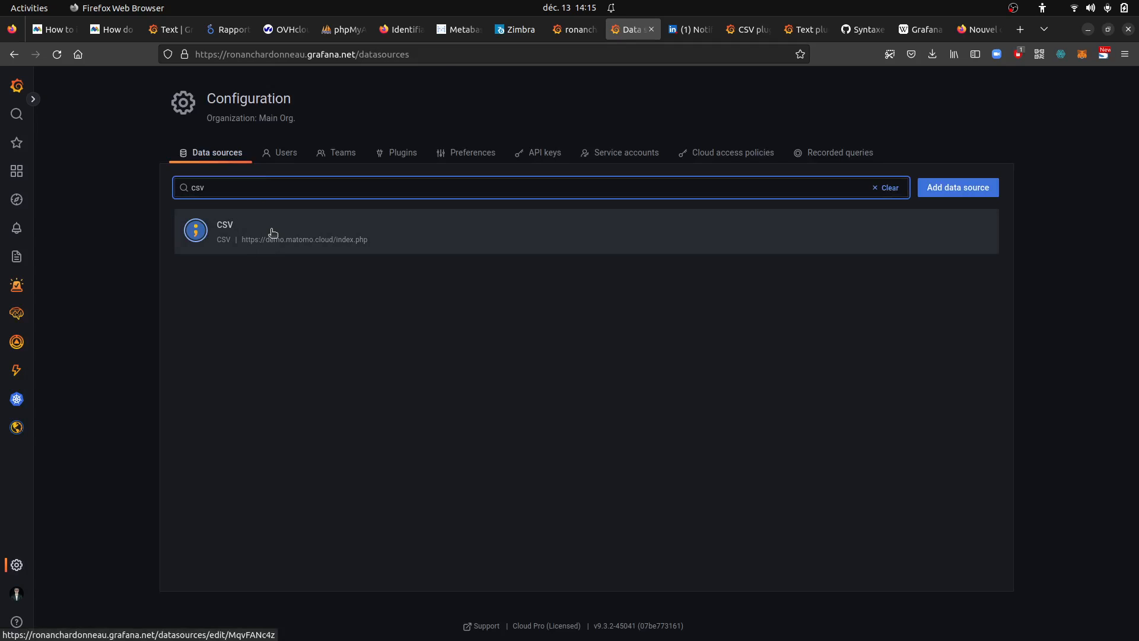
left_click(271, 232)
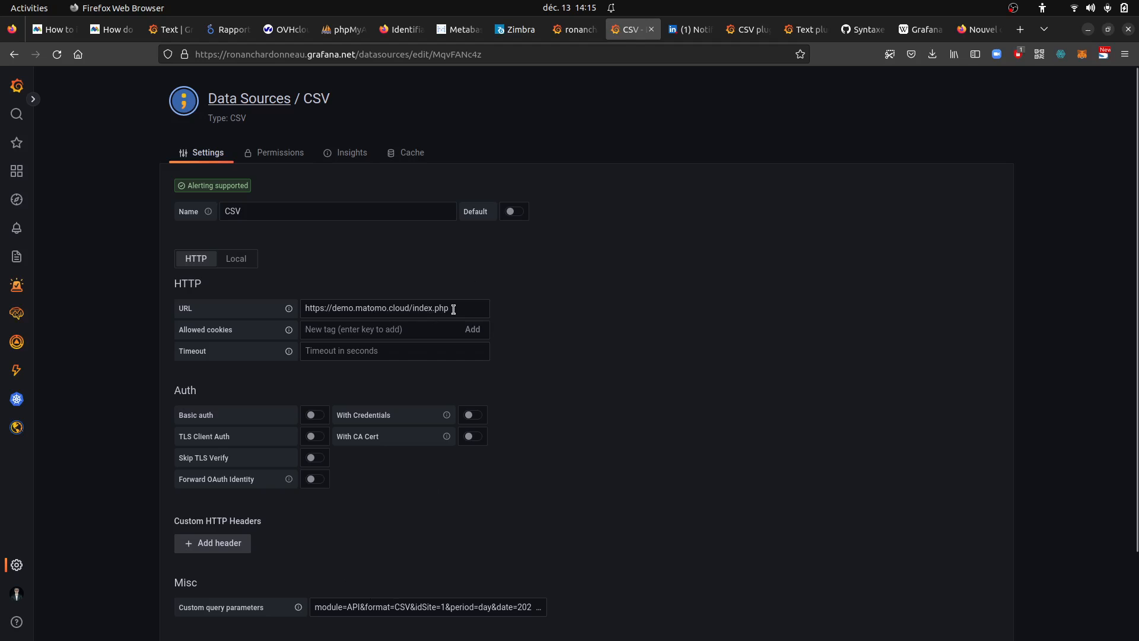
left_click(355, 607)
key("End")
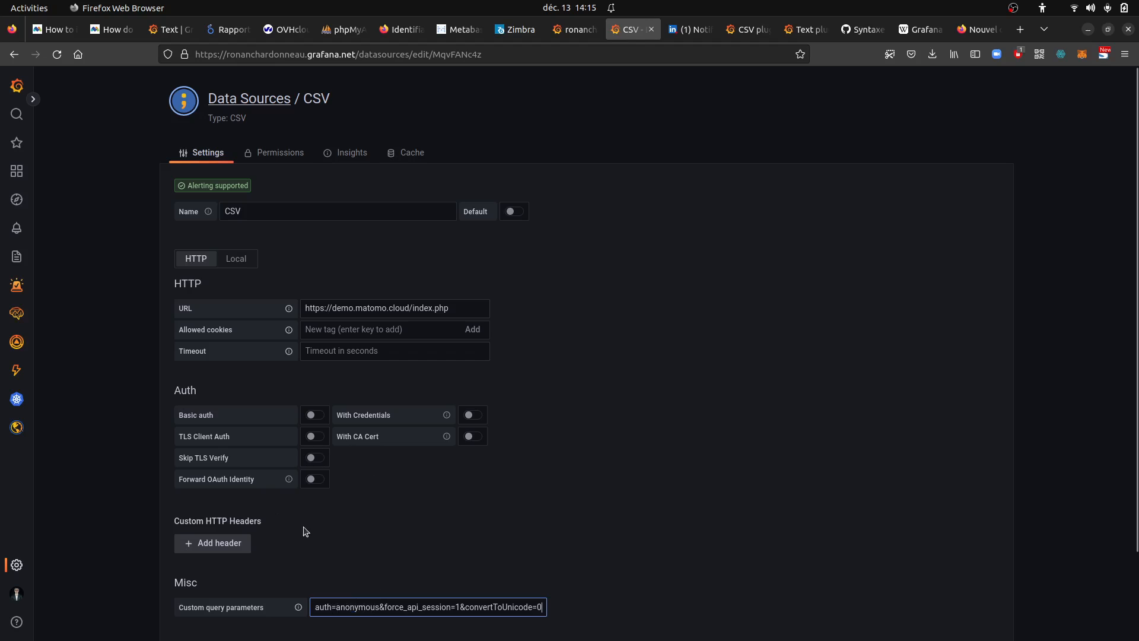
Browse the saved dashboards and open "New dashboard" from the General folder
left_click(14, 172)
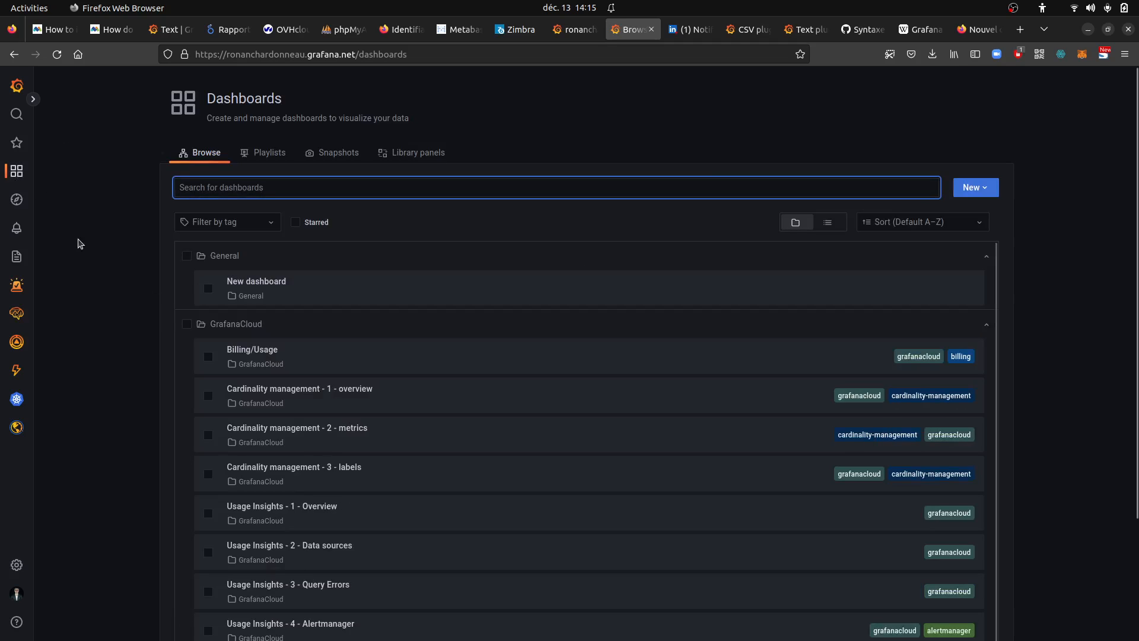
mouse_move(26, 178)
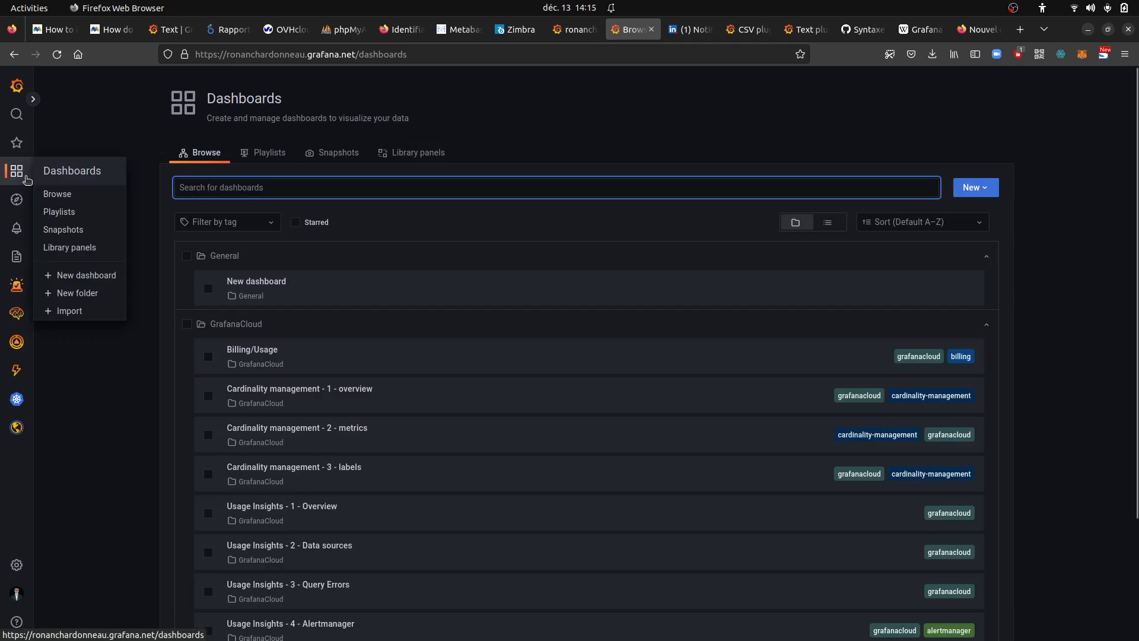
left_click(53, 196)
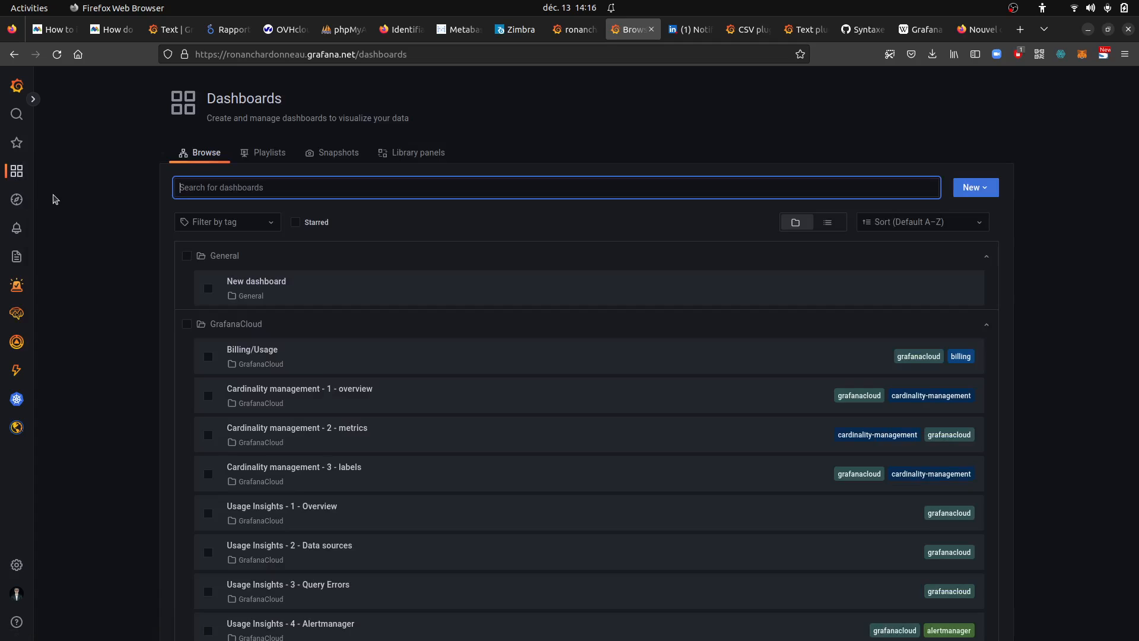
left_click(303, 283)
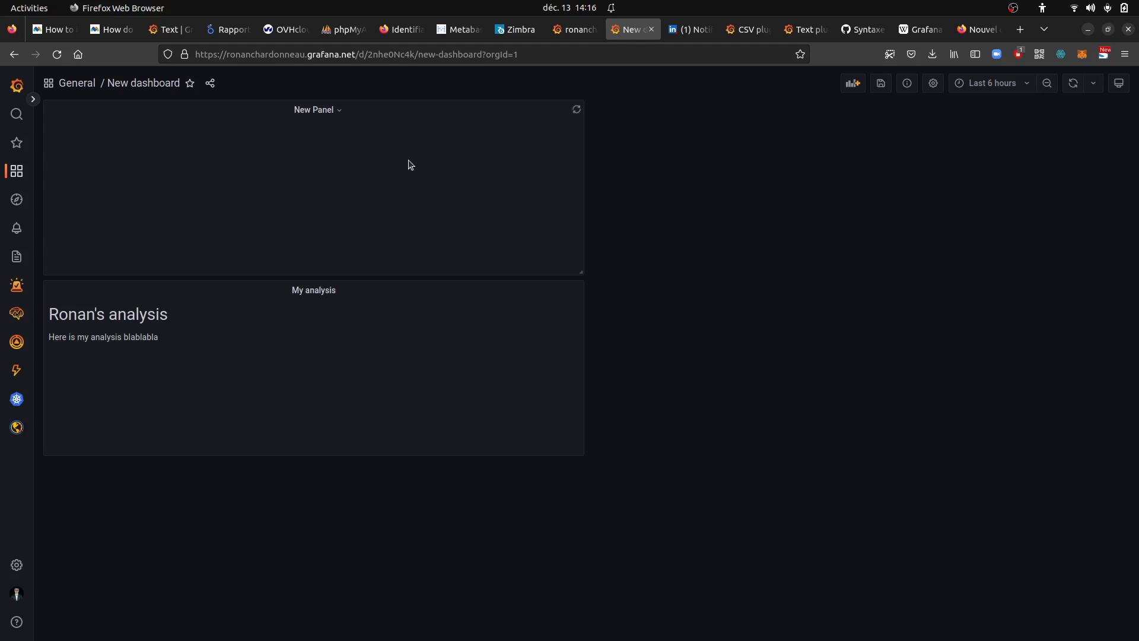
left_click(16, 178)
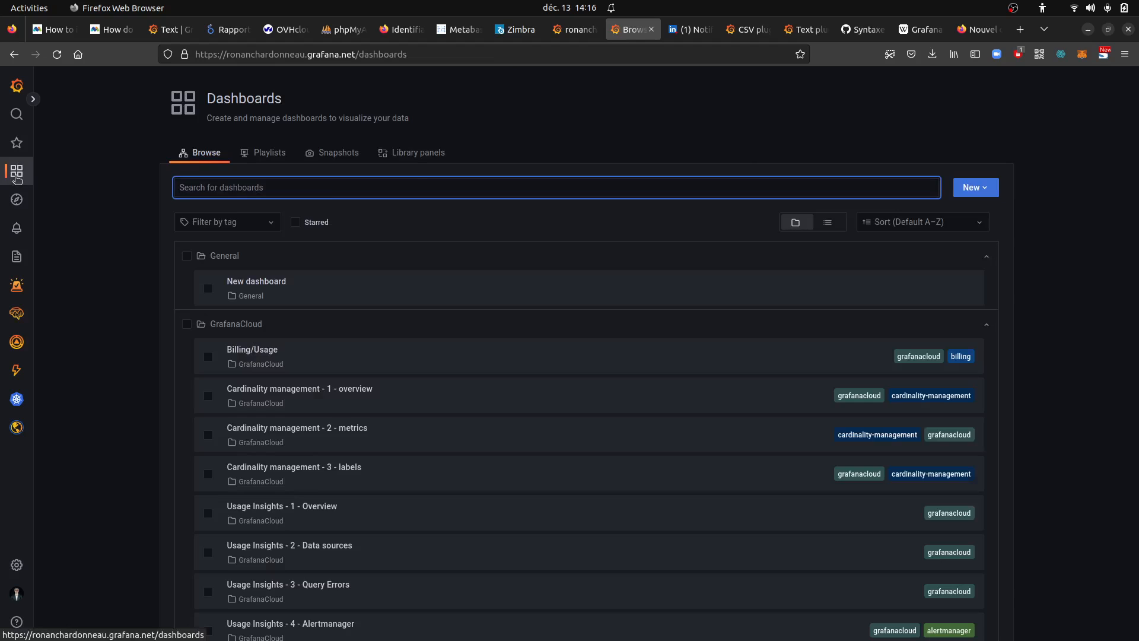
left_click(973, 189)
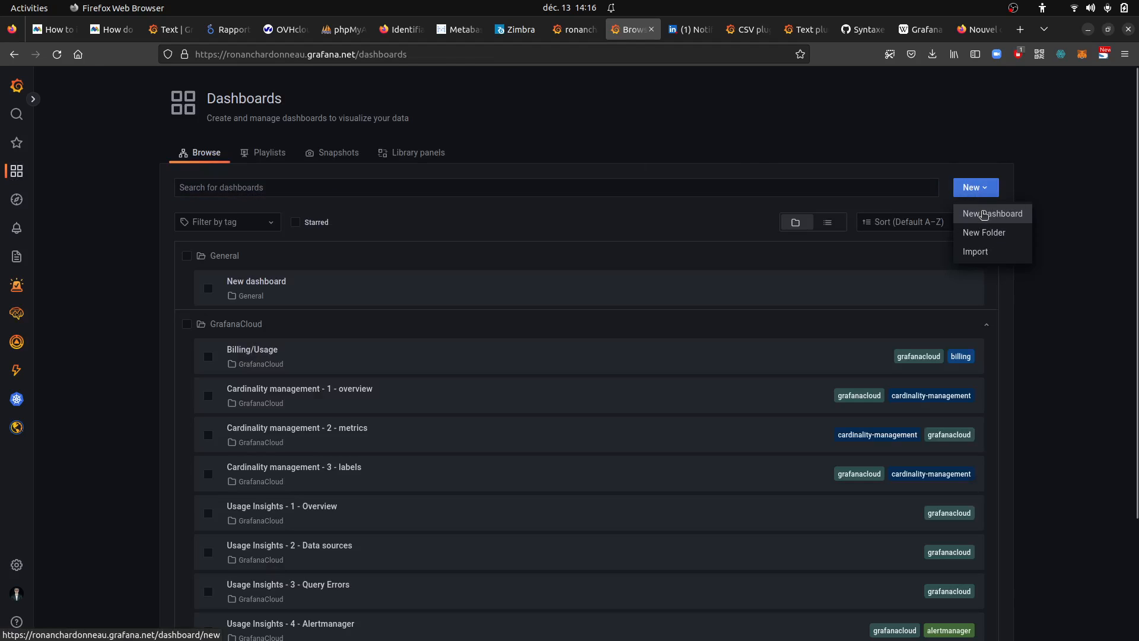
left_click(983, 214)
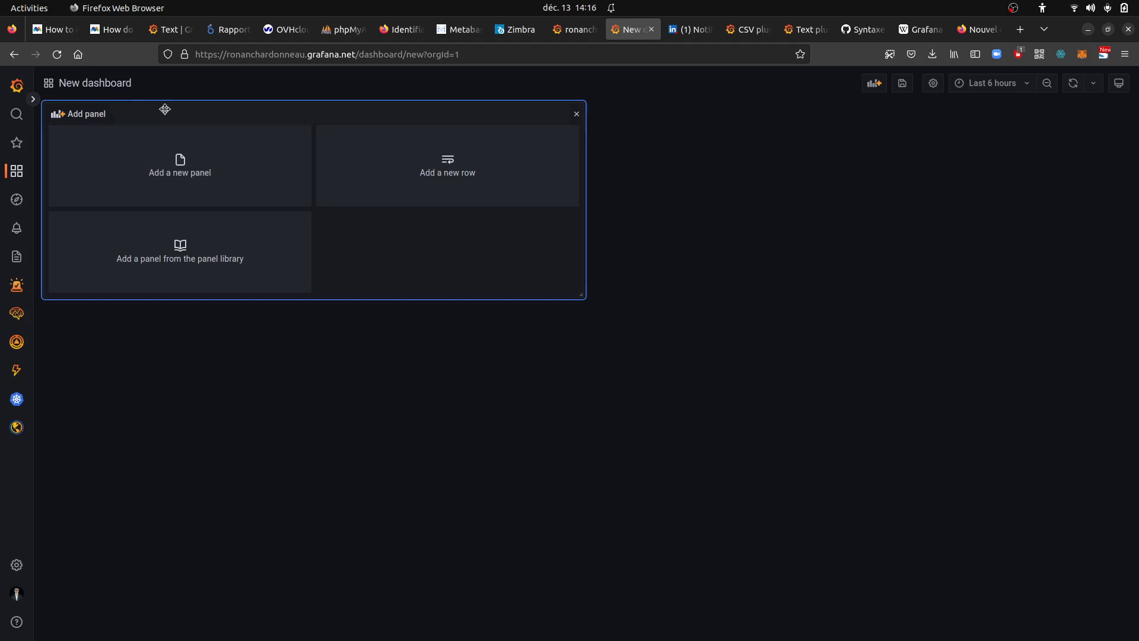
left_click(115, 86)
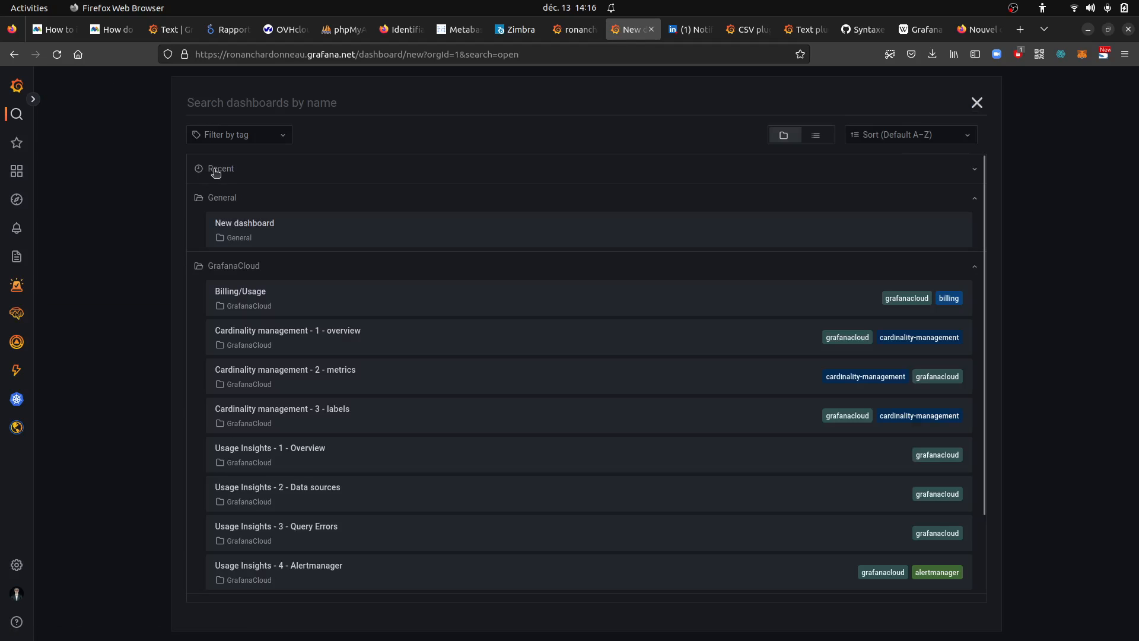
left_click(228, 229)
Create a new dashboard and add a new panel to it
mouse_move(21, 172)
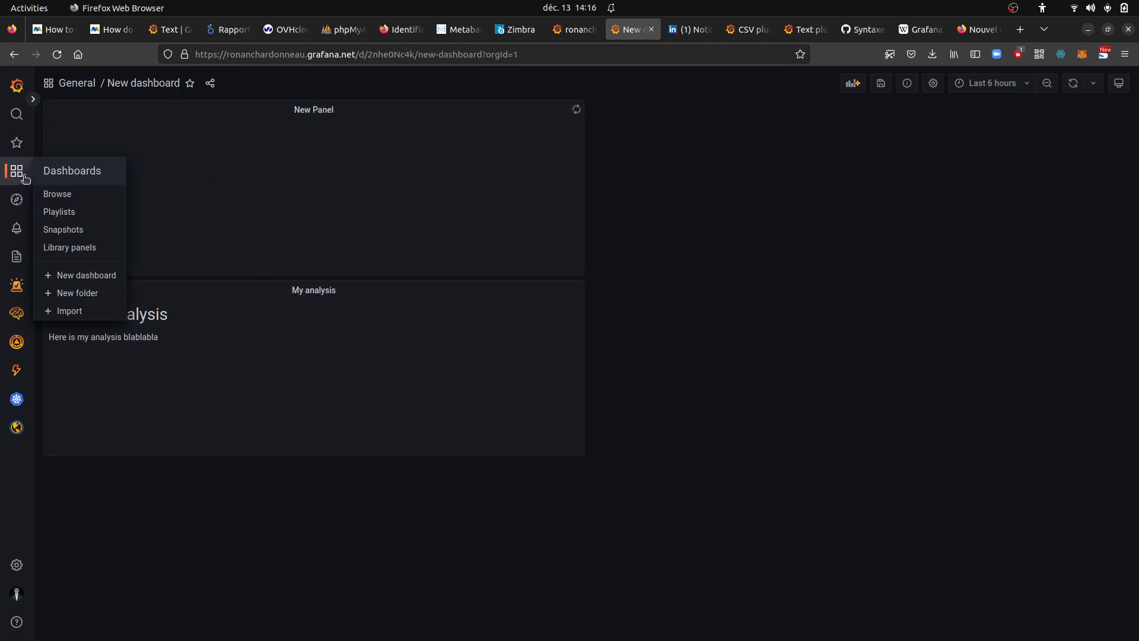
left_click(77, 276)
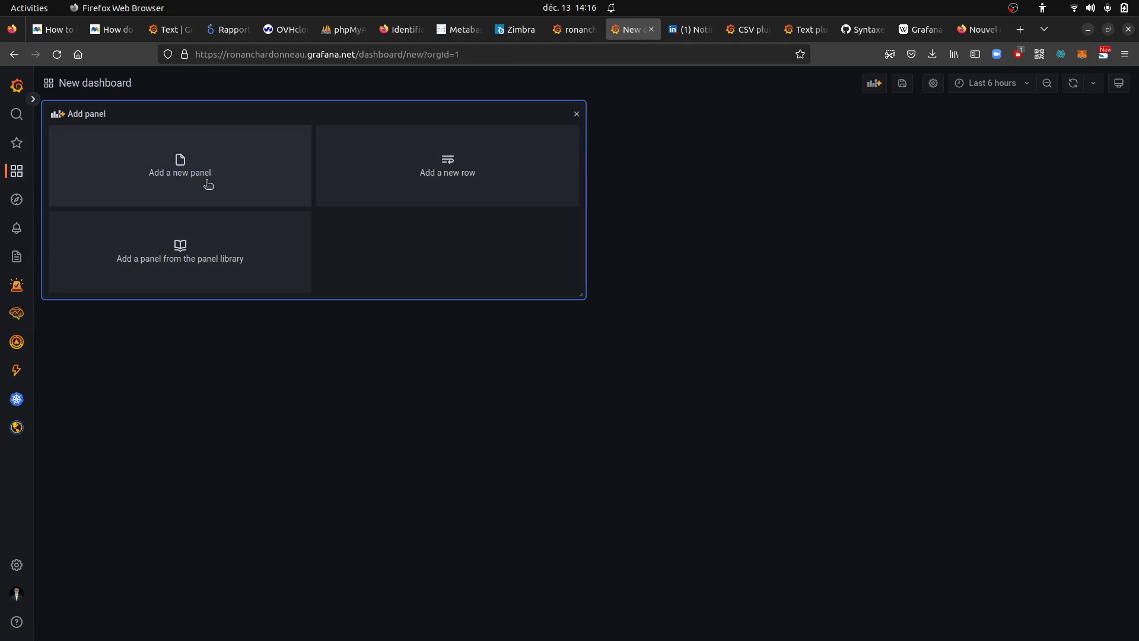
left_click(177, 158)
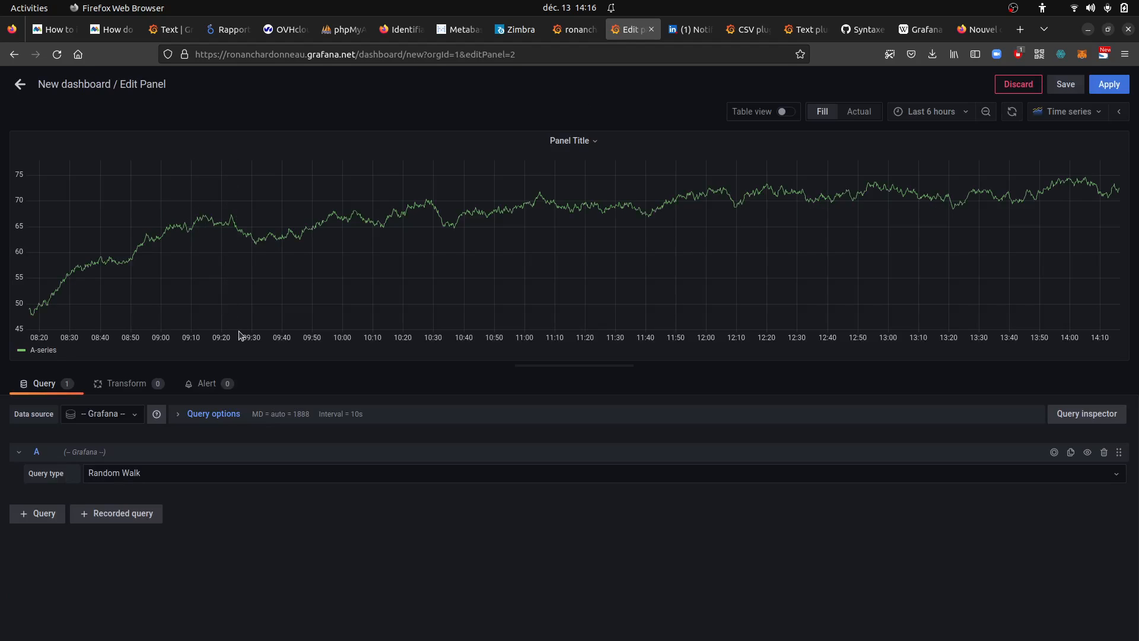
Set the panel's data source to CSV, display its data as a table, and apply the panel to the dashboard
left_click(96, 415)
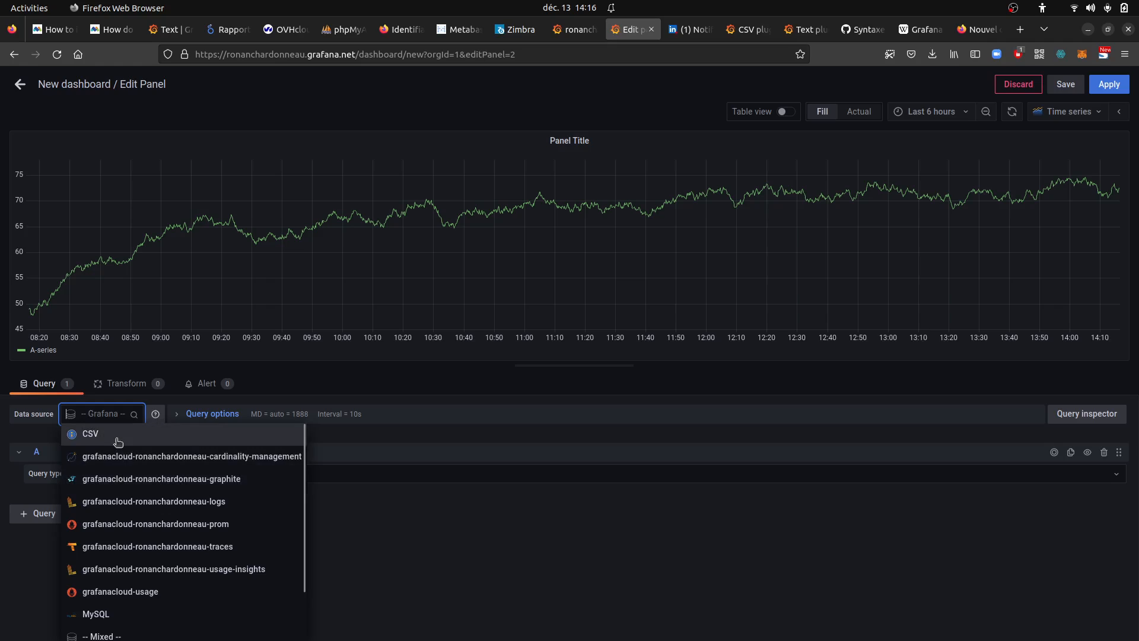
left_click(117, 442)
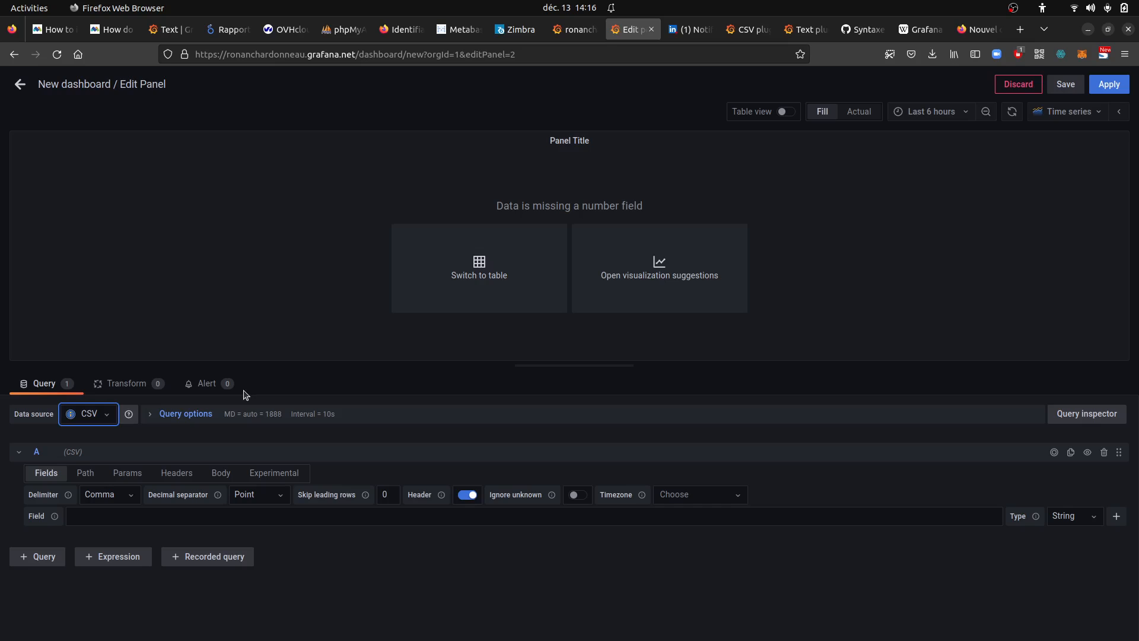
left_click(461, 278)
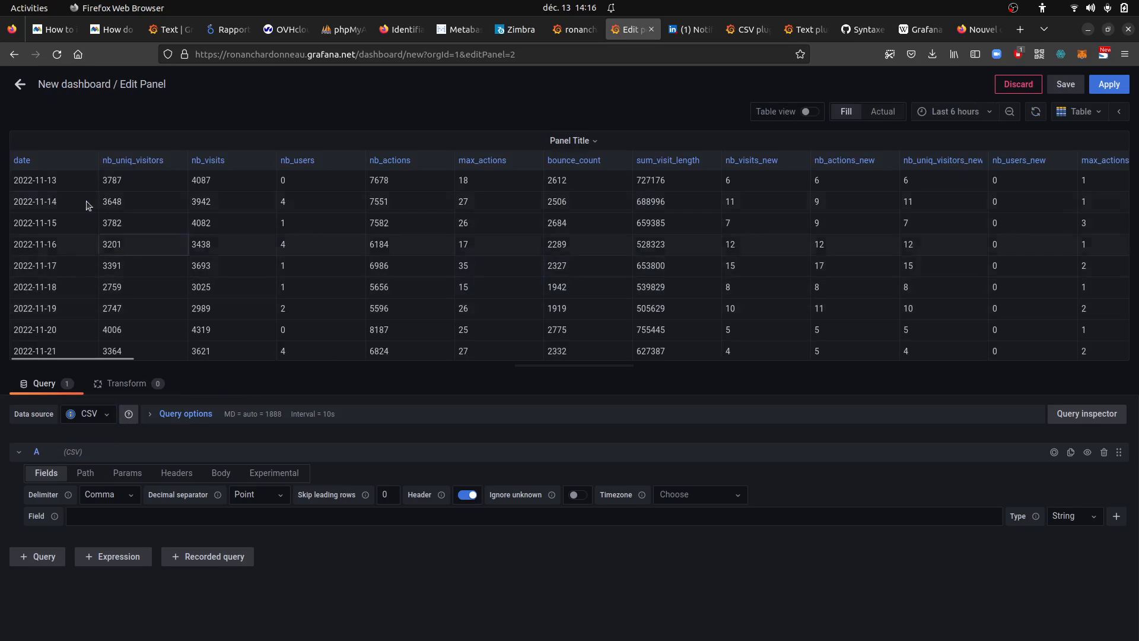
left_click(1110, 87)
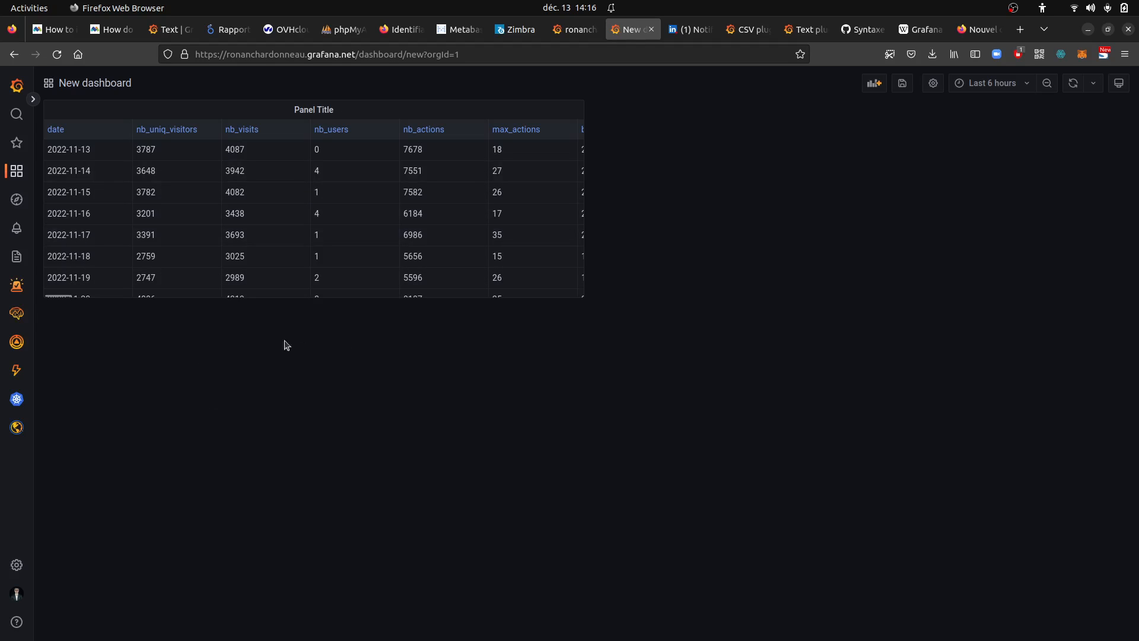
Add a second panel with the default Grafana Random Walk query, review the available data sources, and return to the dashboard
left_click(876, 84)
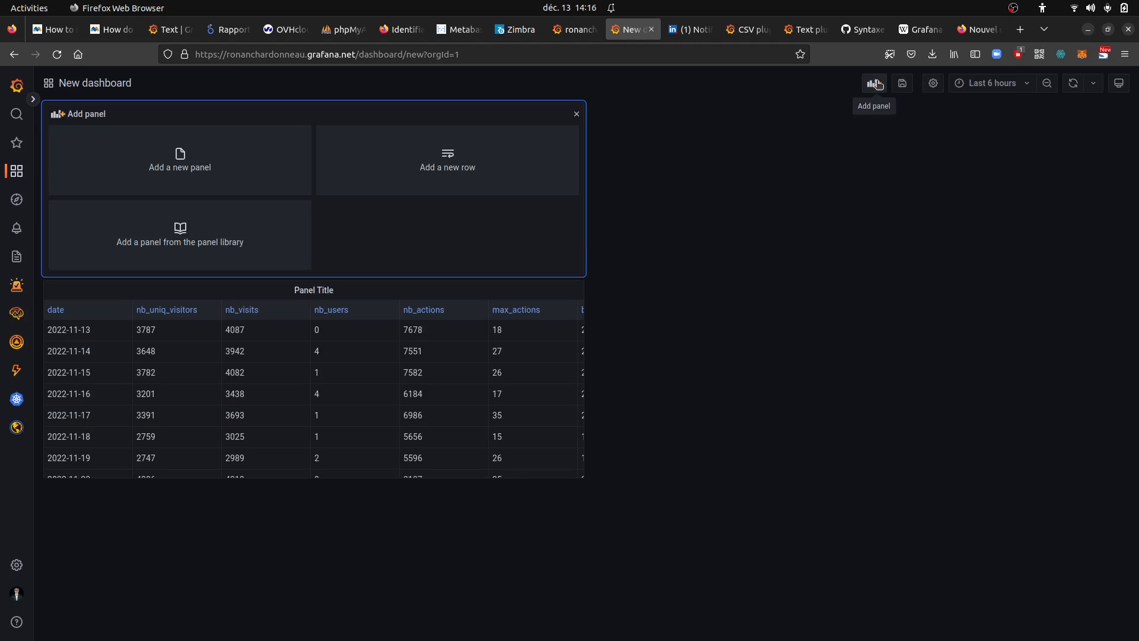
left_click(191, 170)
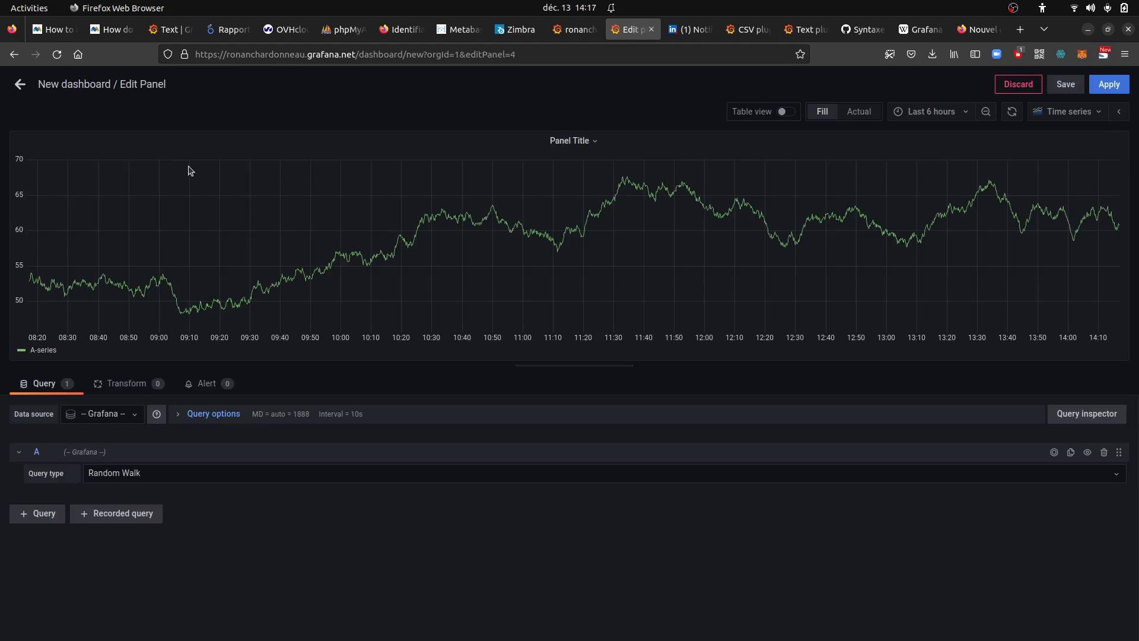
left_click(135, 413)
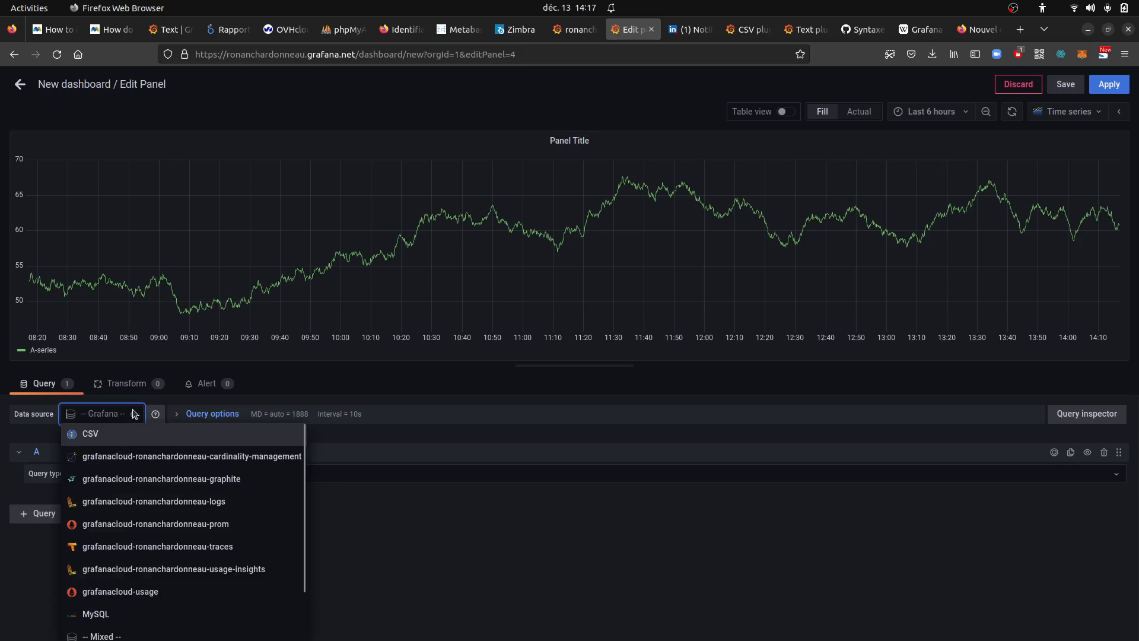
scroll(166, 457, "down", 2)
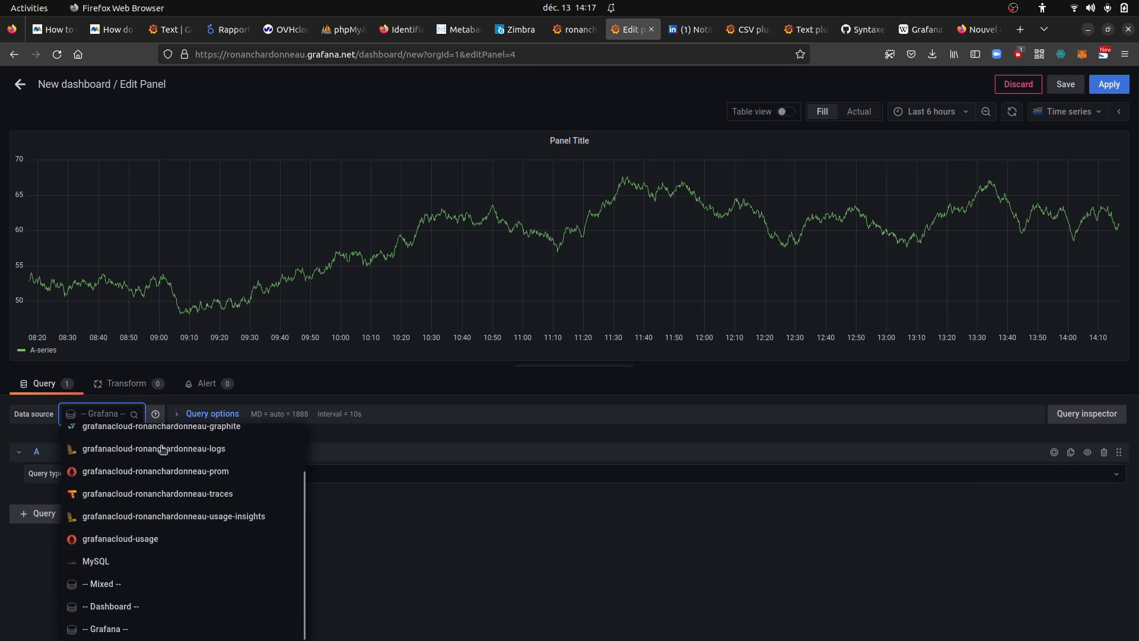
left_click(415, 437)
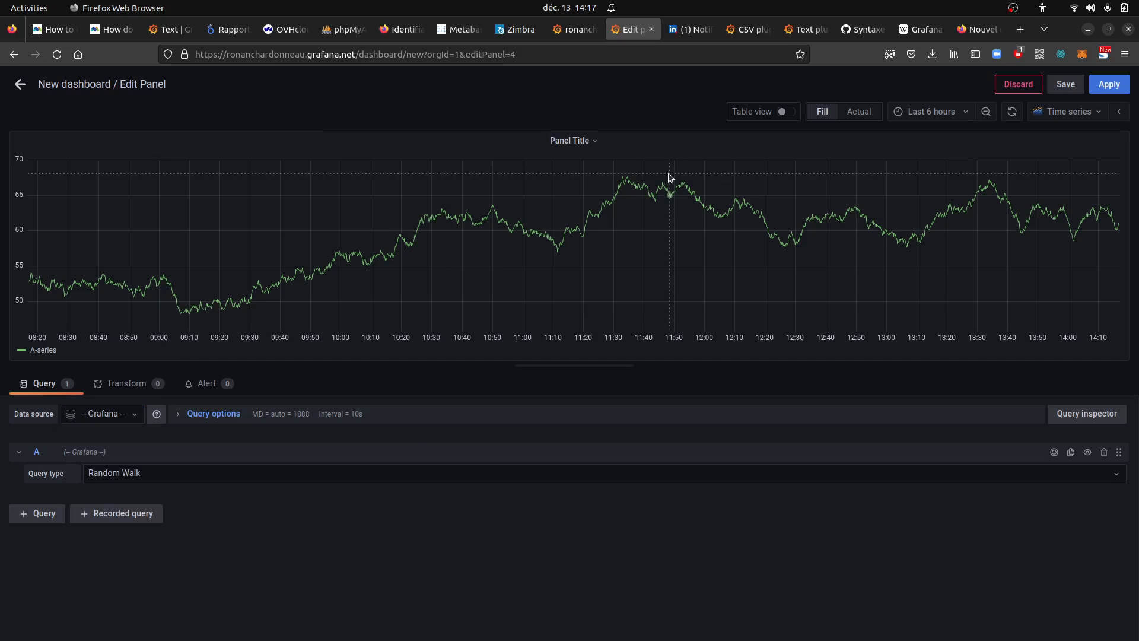
left_click(24, 85)
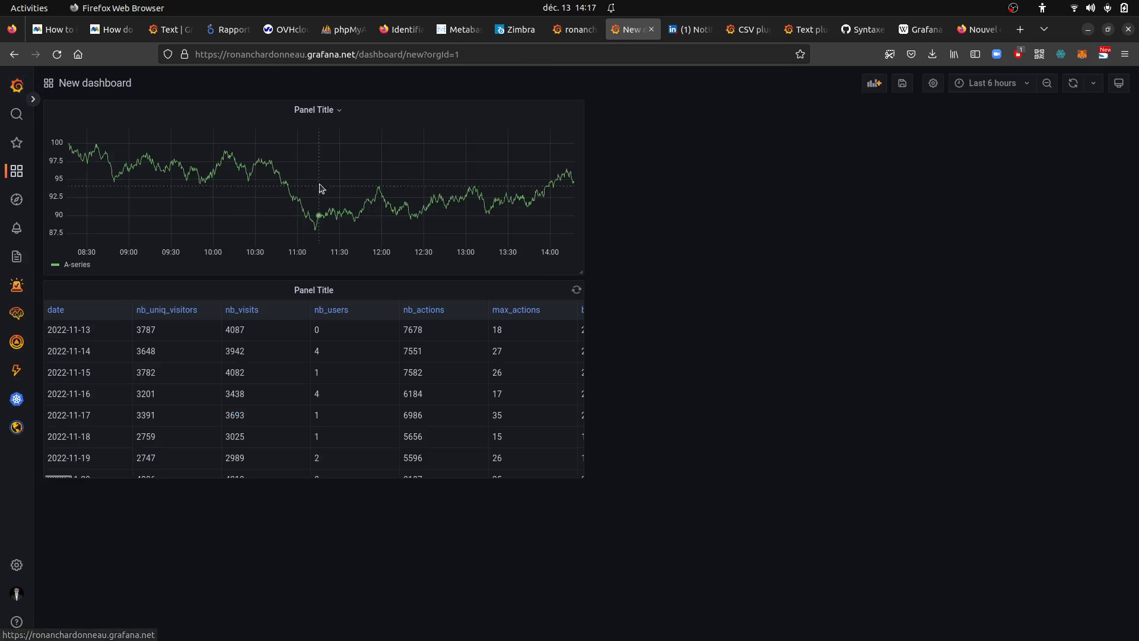
Remove the Random Walk time series panel from the dashboard
left_click(339, 111)
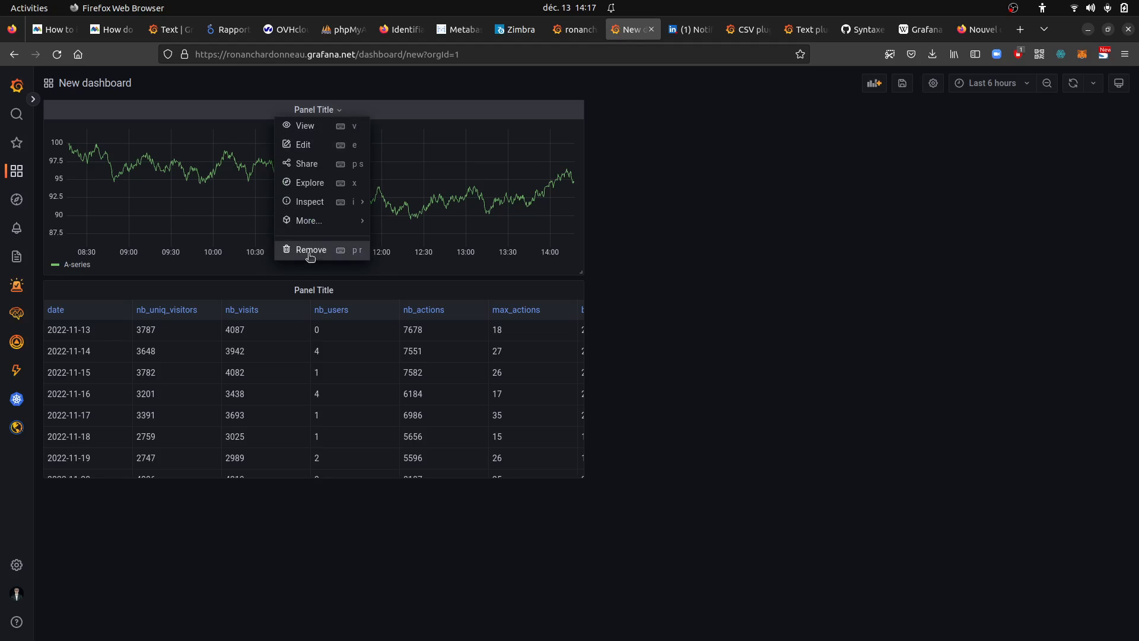
left_click(308, 145)
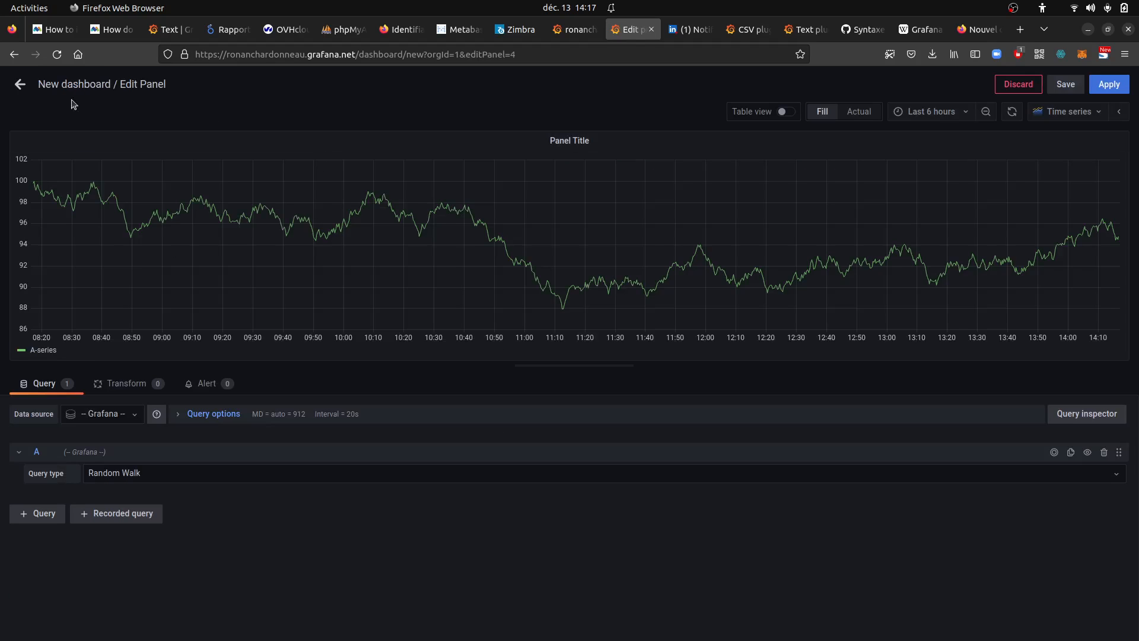
left_click(20, 83)
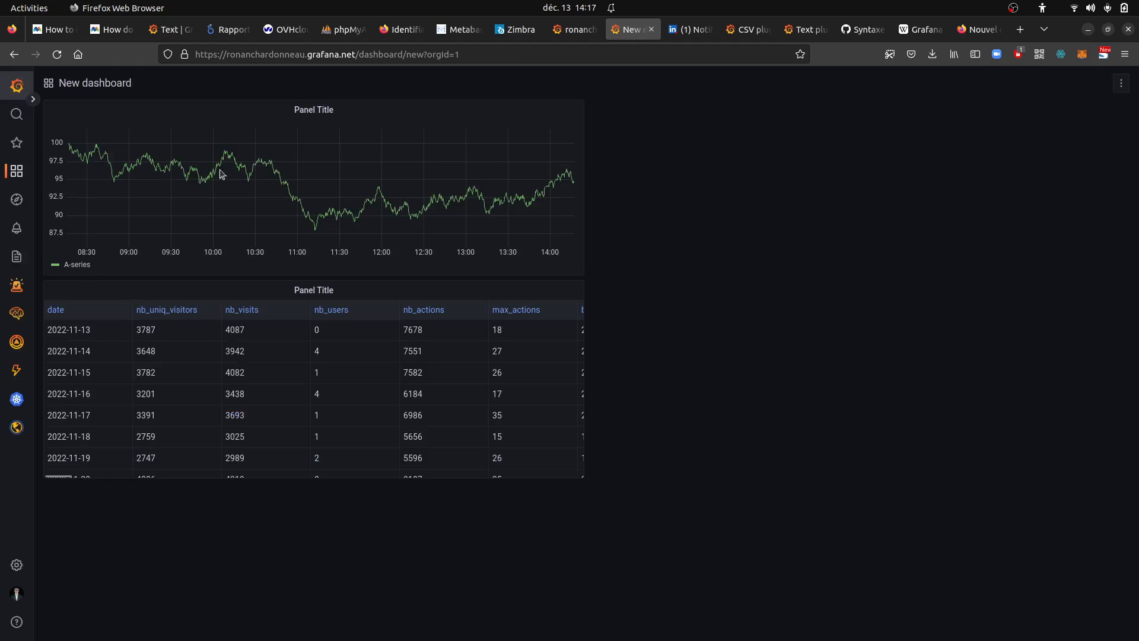
left_click(335, 111)
left_click(304, 248)
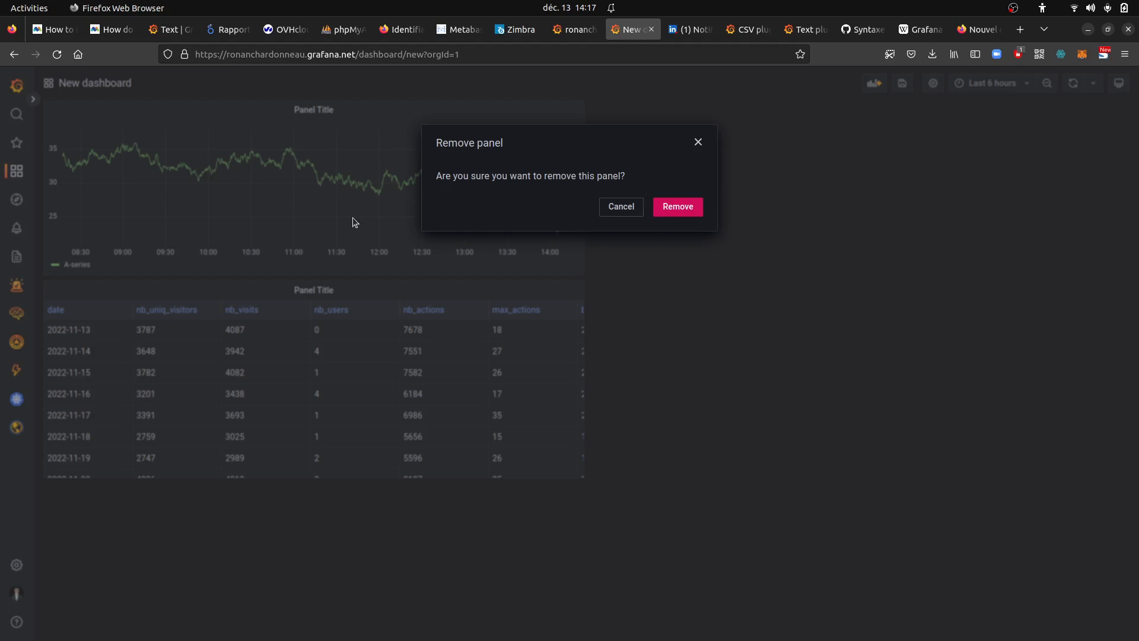
left_click(674, 213)
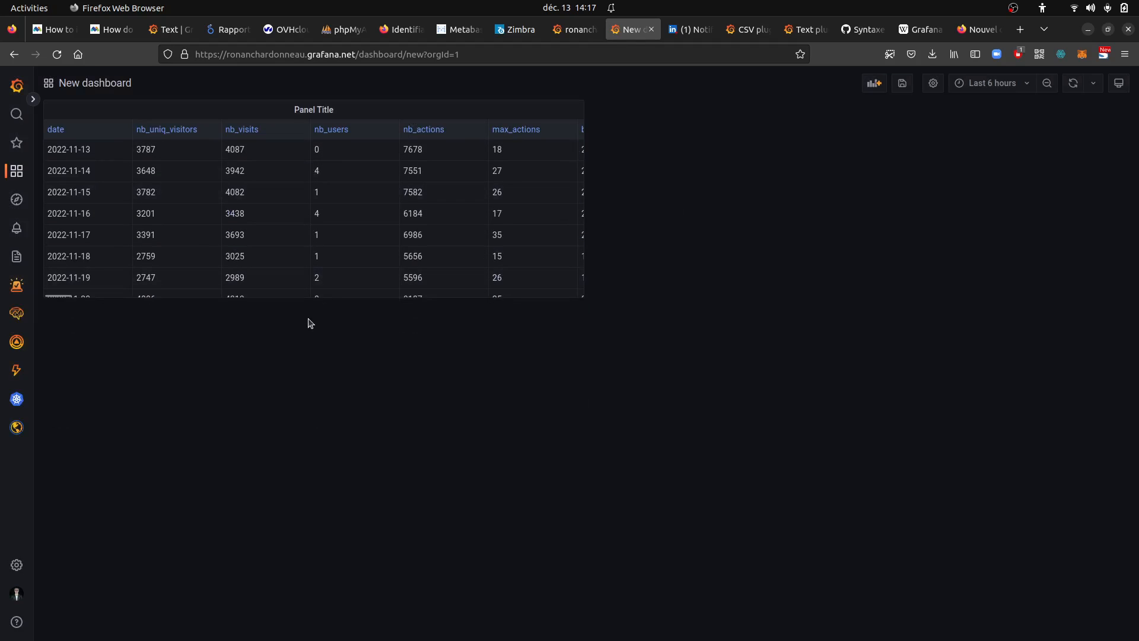
Add the saved "My analysis" text panel from the panel library to the dashboard
left_click(873, 83)
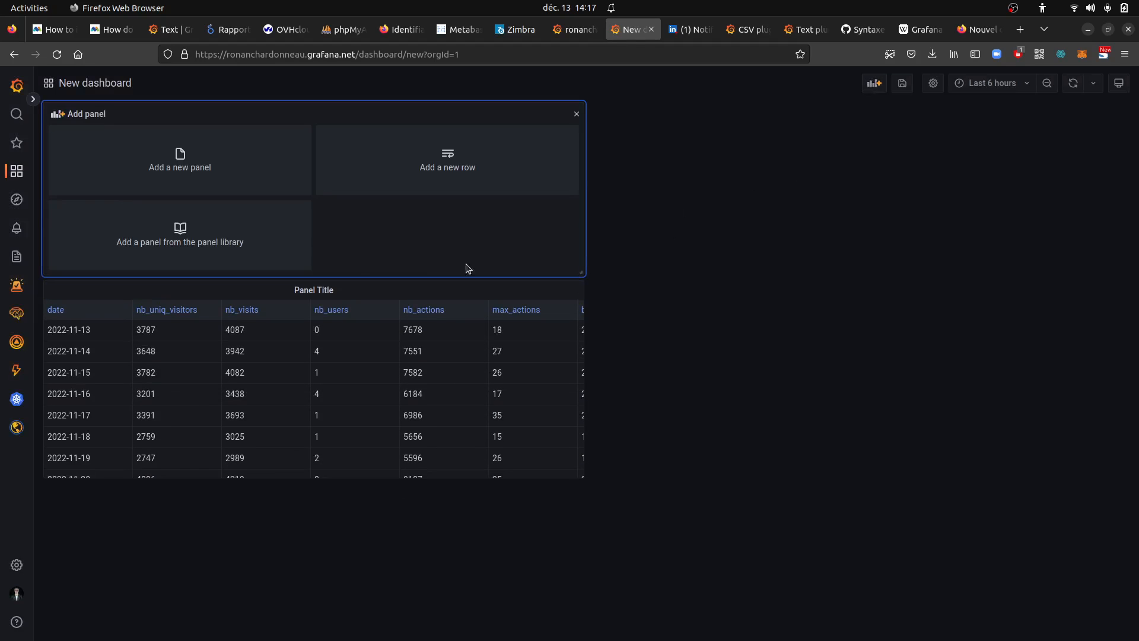
left_click(241, 237)
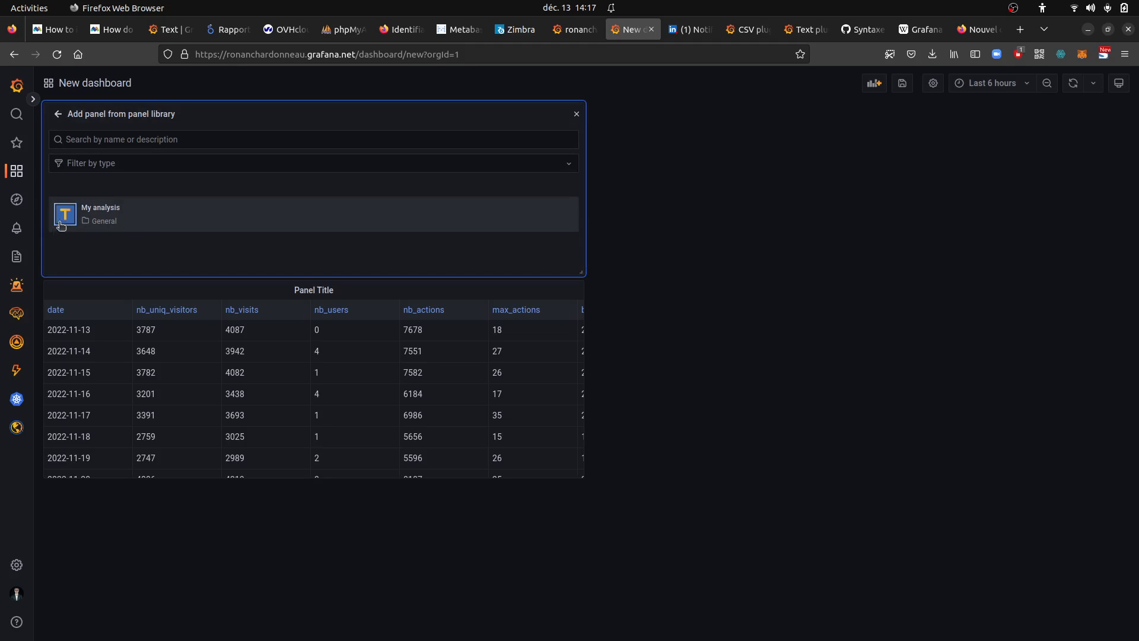
left_click(135, 223)
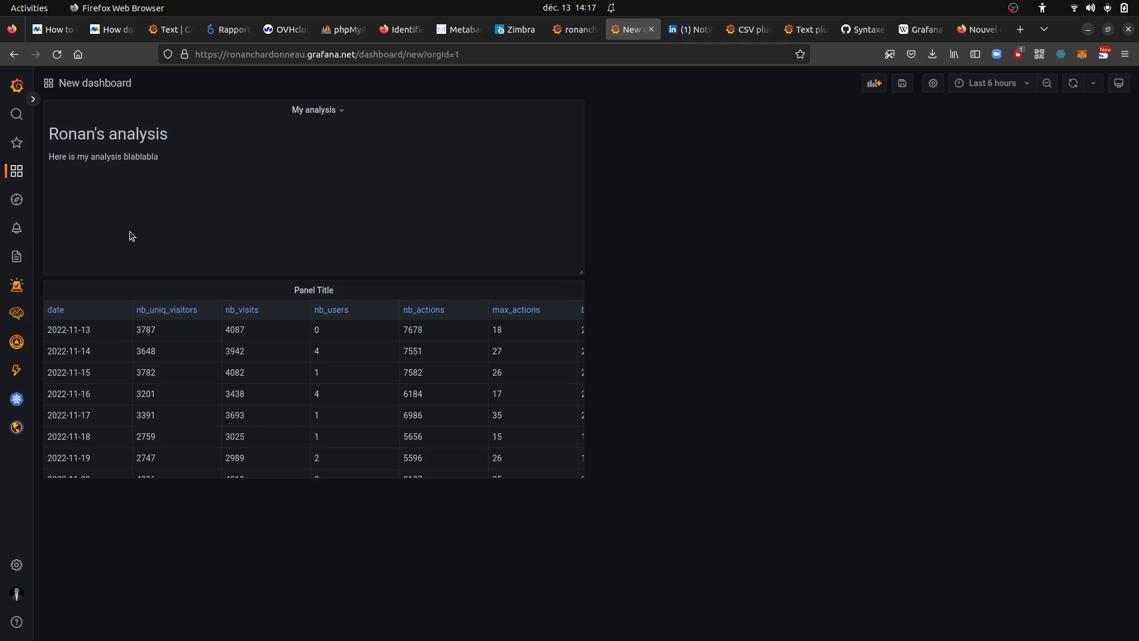
Open the "My analysis" panel for editing and display its text options, keeping the Text visualization
left_click(342, 110)
left_click(315, 146)
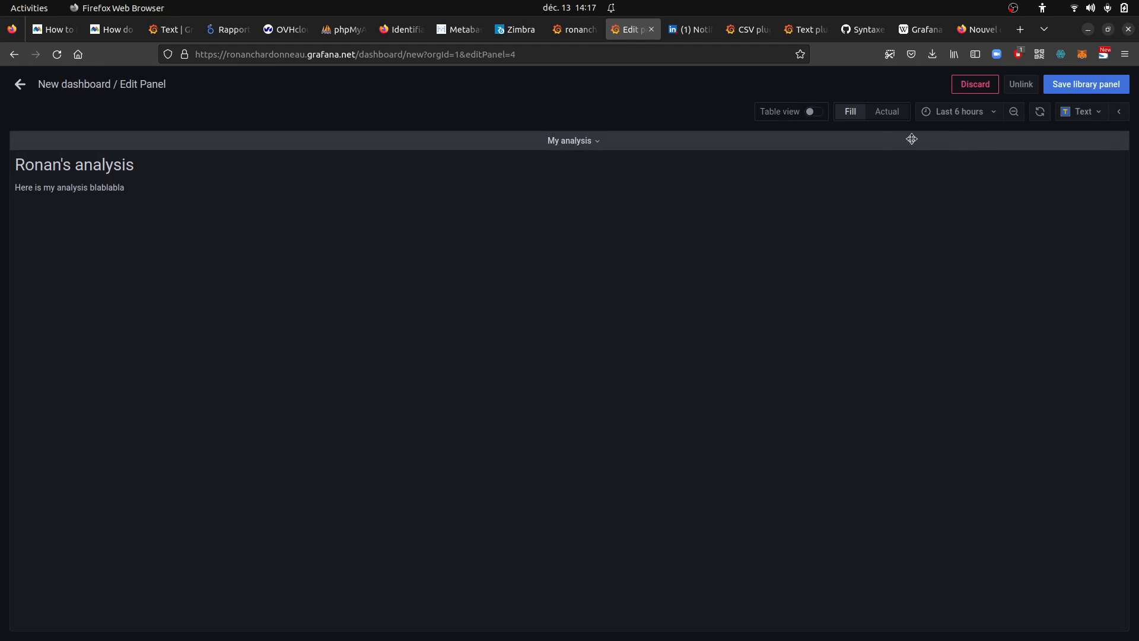
left_click(1094, 112)
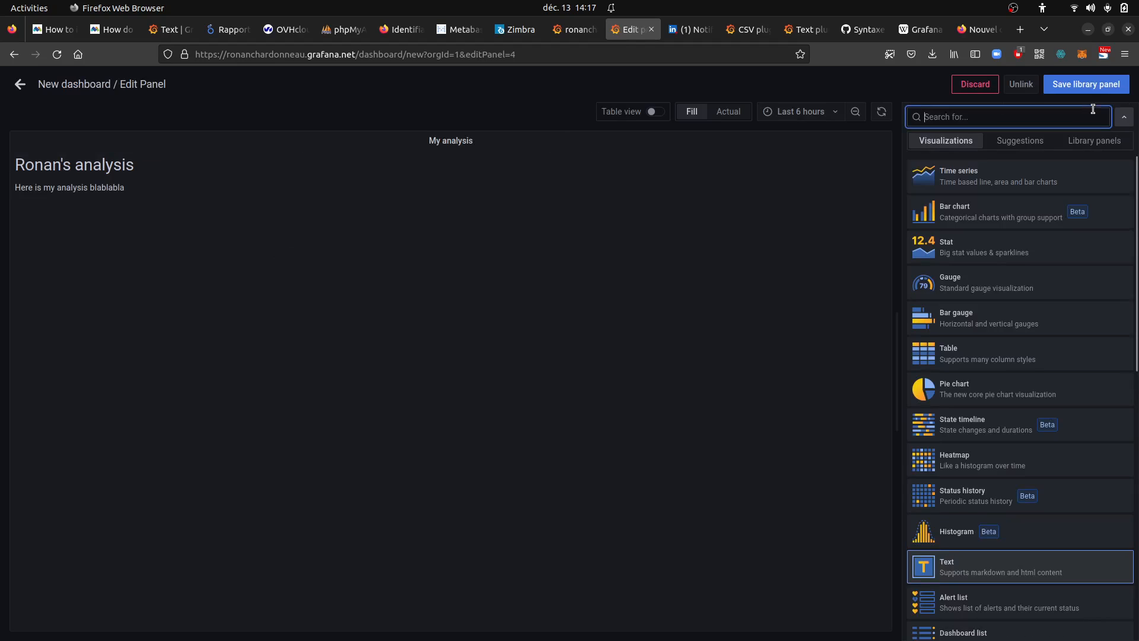
left_click(848, 212)
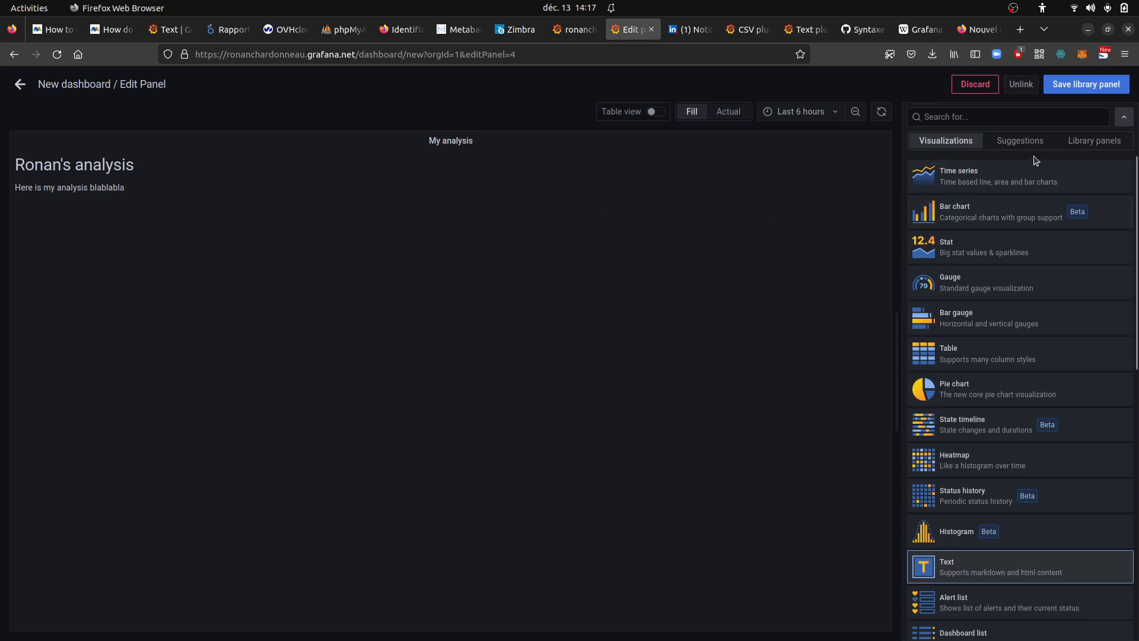
left_click(1124, 116)
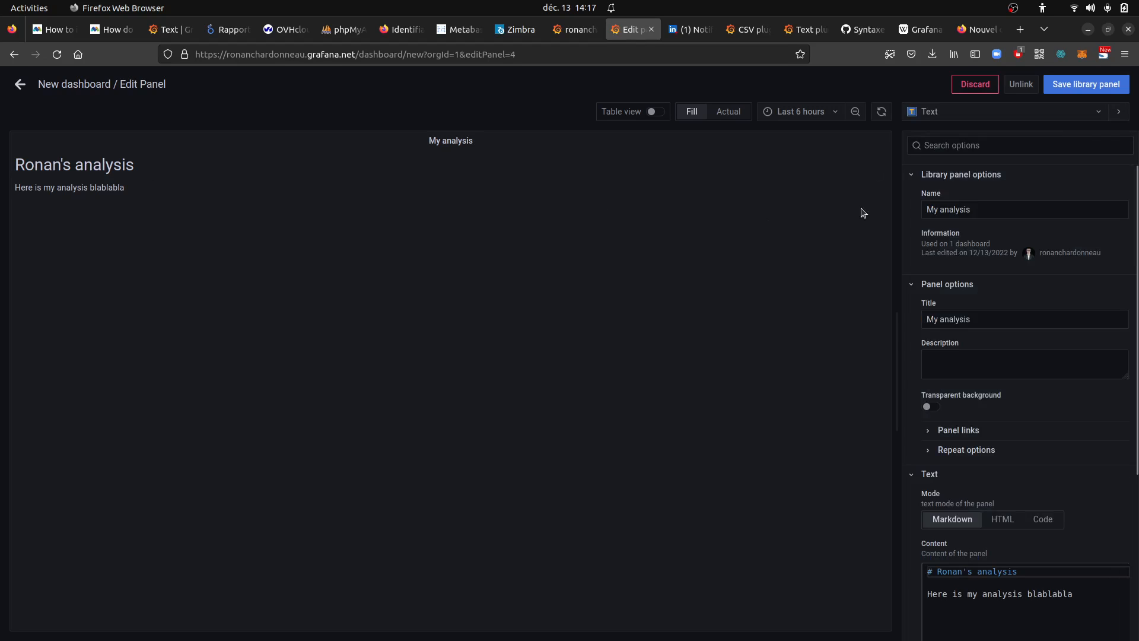
Replace the Markdown heading of the panel content with "Hey that's my analysis"
left_click(1025, 594)
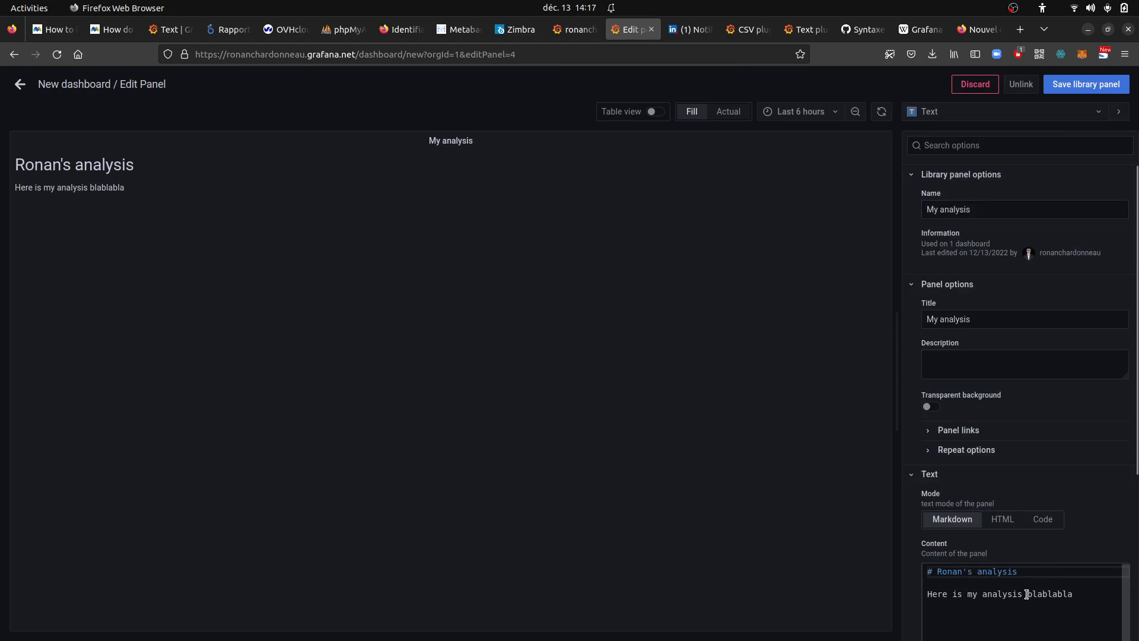
double_click(1002, 571)
key("Right")
key("BackSpace")
key("BackSpace")
key("BackSpace")
key("BackSpace")
key("BackSpace")
key("BackSpace")
key("BackSpace")
key("BackSpace")
key("BackSpace")
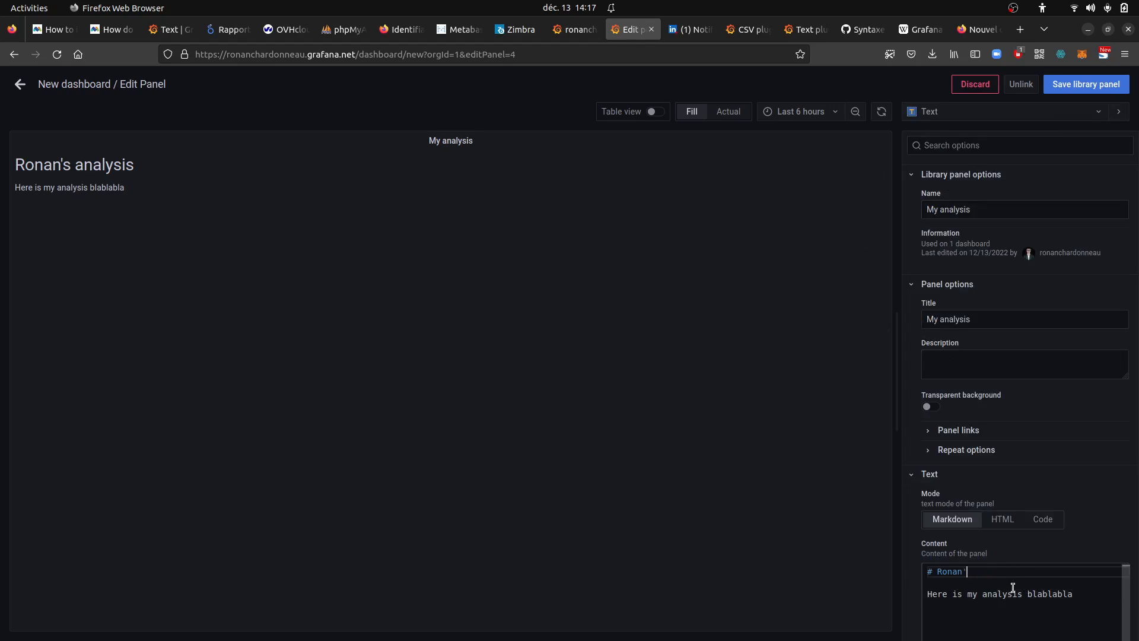
type("Hey that's my analysis")
Replace the body line under the heading with "More visits inJanuary"
left_click(1005, 593)
key("Home")
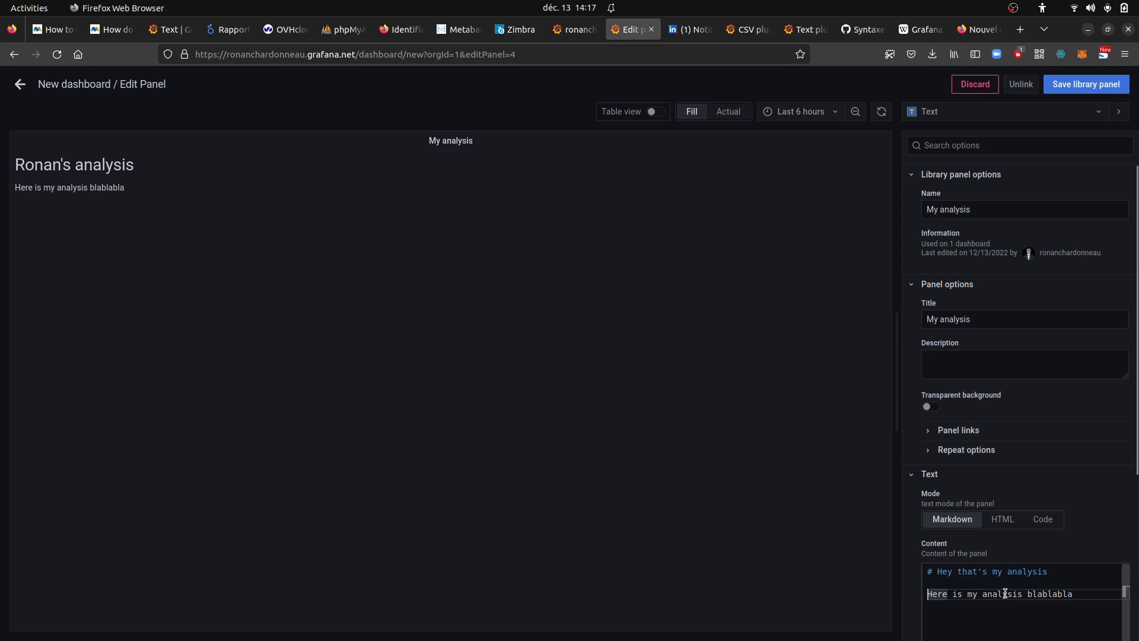
key("shift+End")
type("Mor")
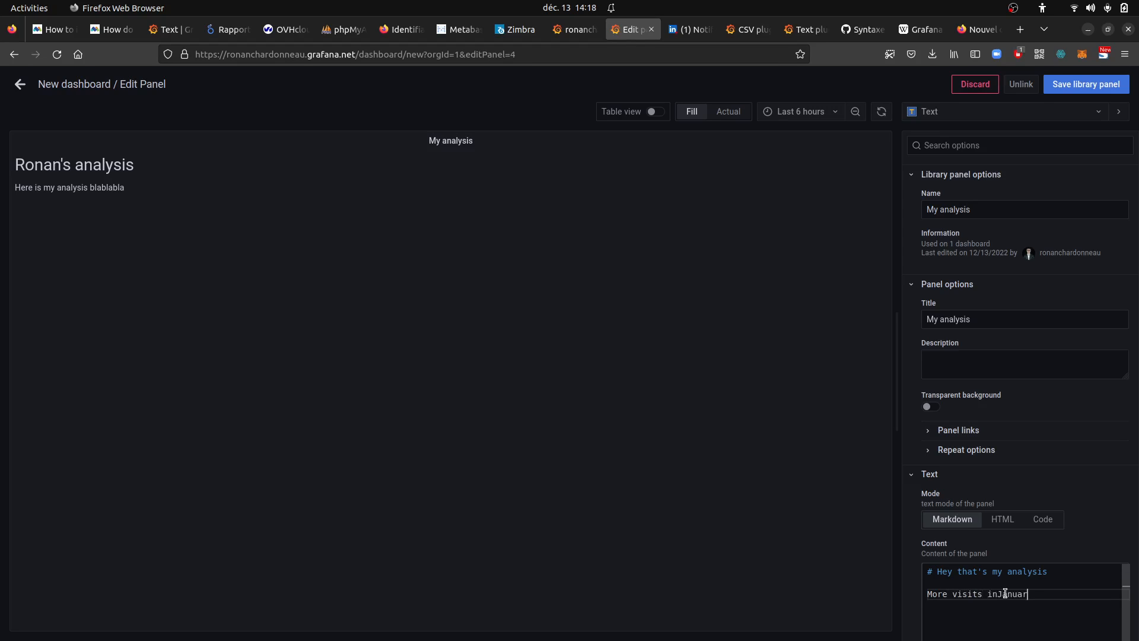
left_click(996, 594)
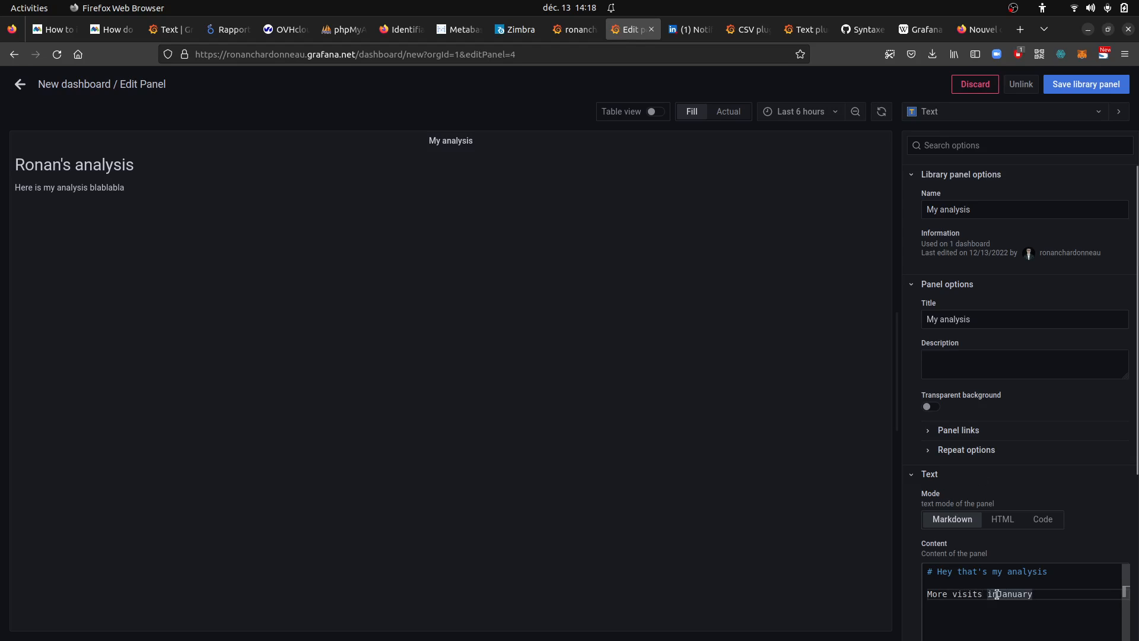
Save the library panel, updating all dashboards that use it, and return to the dashboard
left_click(1062, 83)
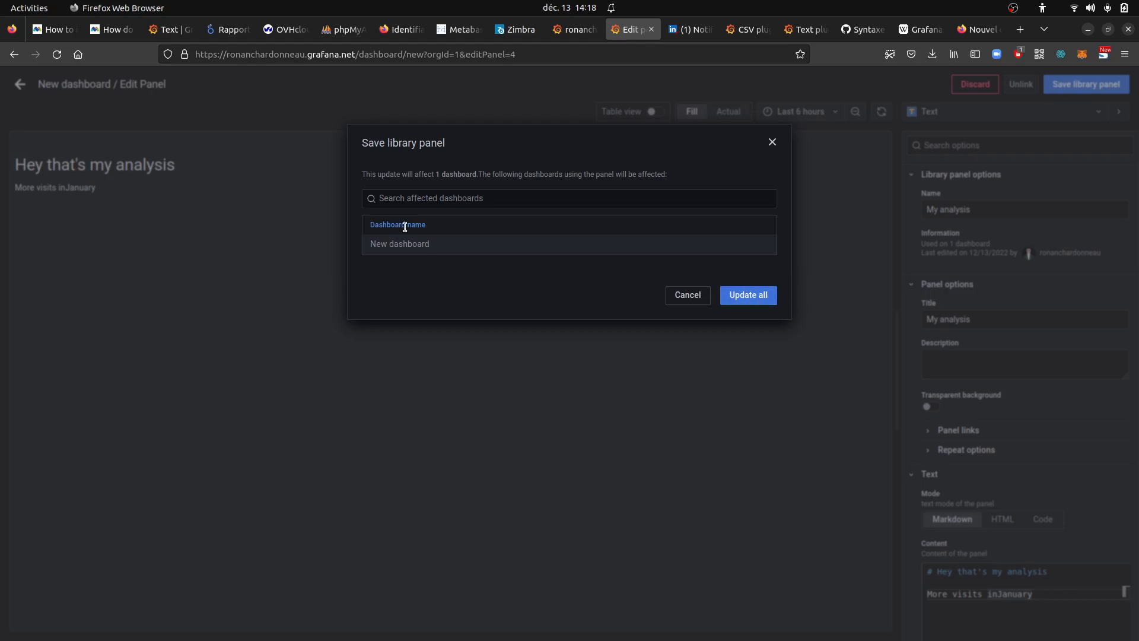
left_click(739, 294)
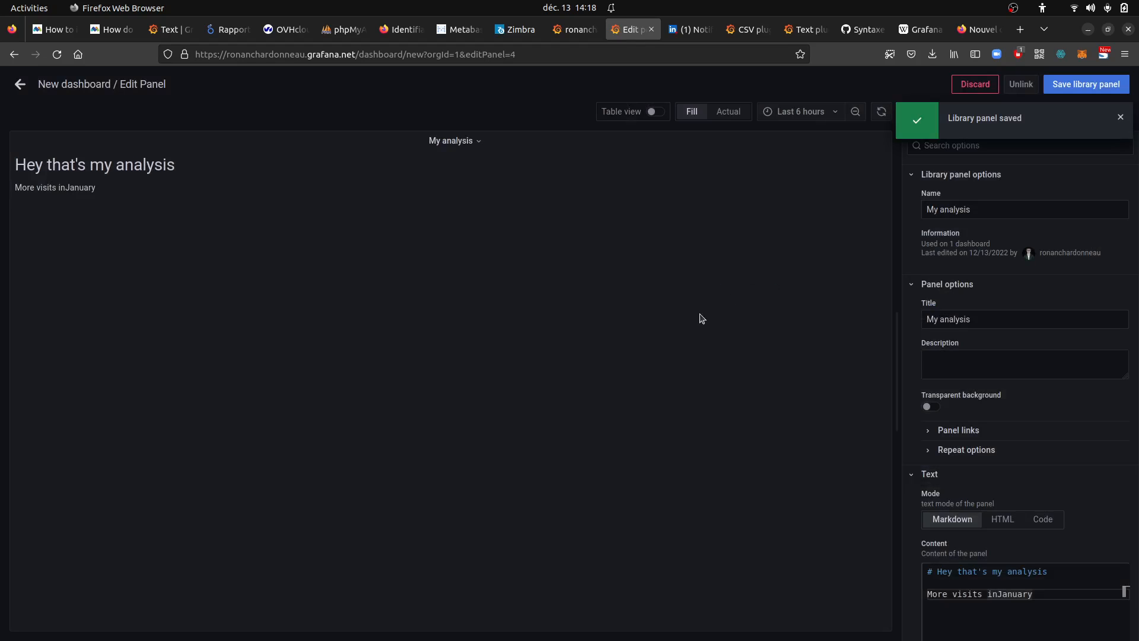
left_click(19, 84)
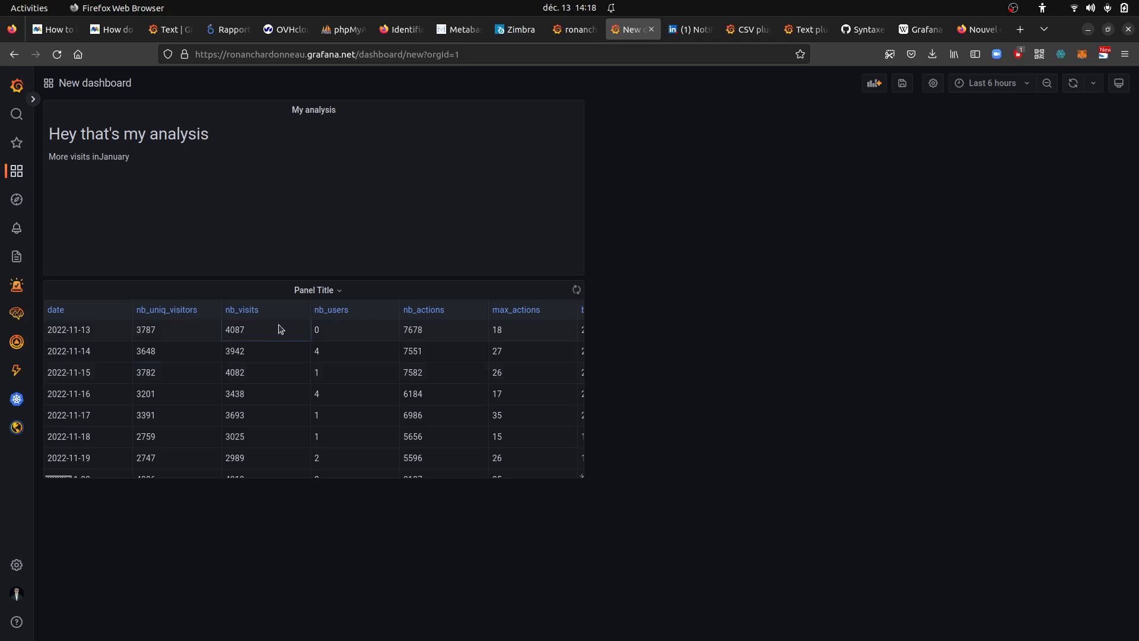
Rearrange the dashboard with the table panel first and a shrunken "My analysis" panel to its right
left_click_drag(285, 288, 280, 106)
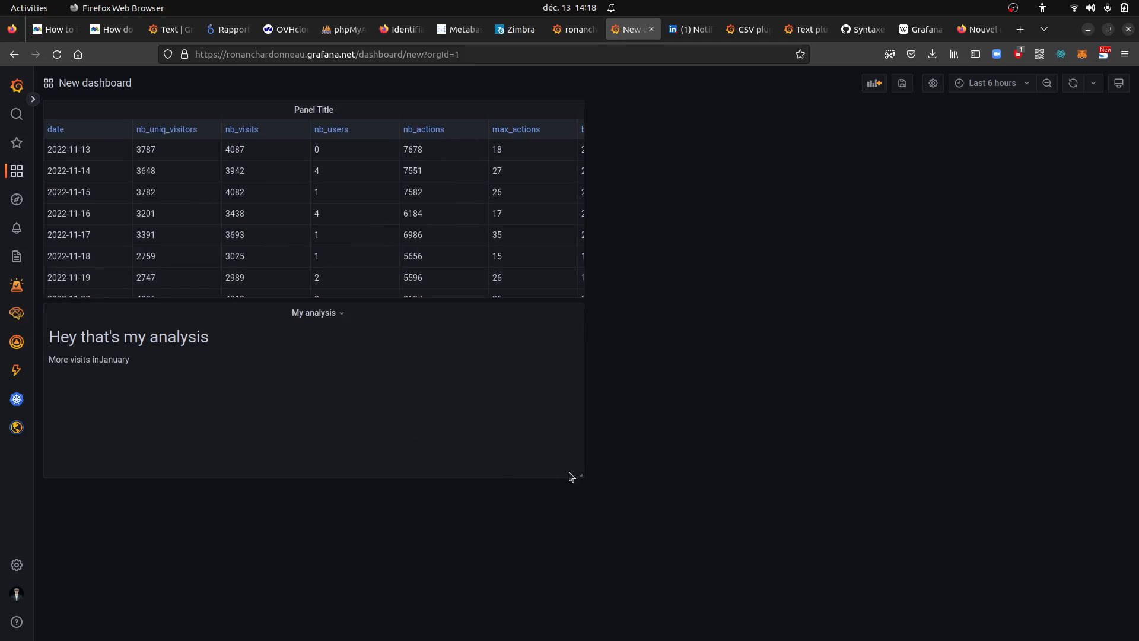
left_click_drag(574, 470, 218, 364)
left_click_drag(140, 319, 735, 194)
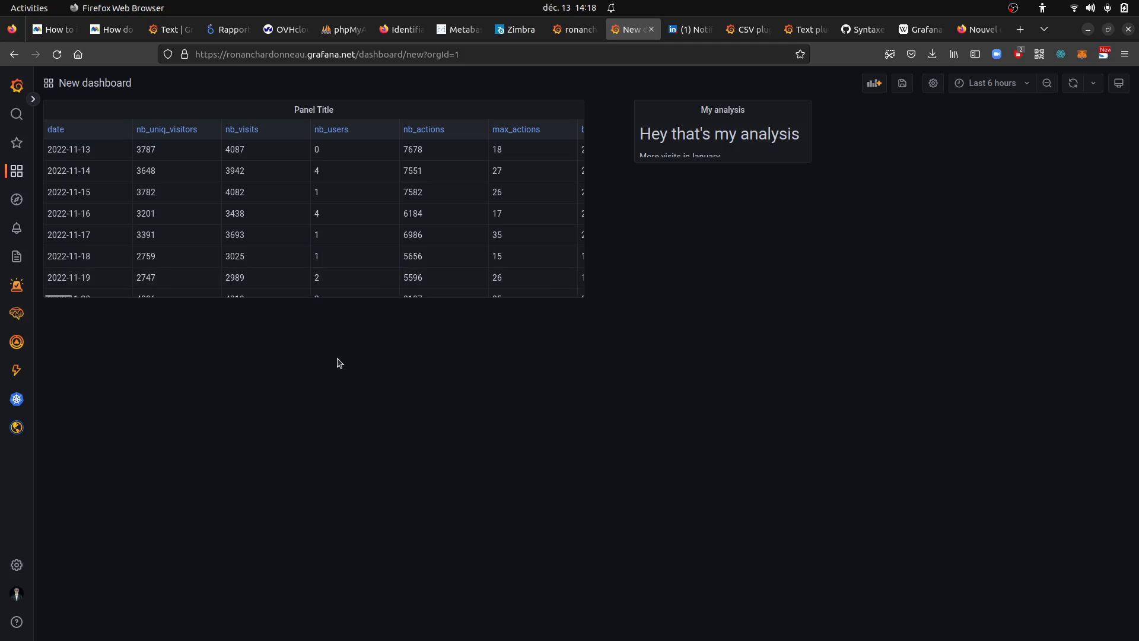
Save the unsaved dashboard changes in the General folder
left_click(29, 567)
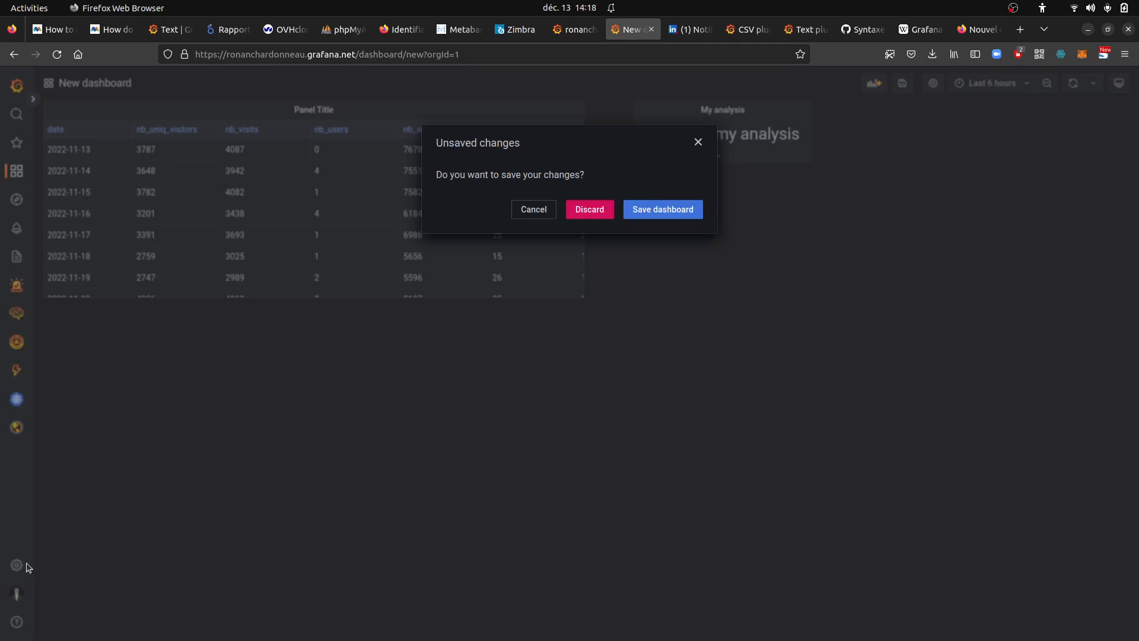
left_click(543, 210)
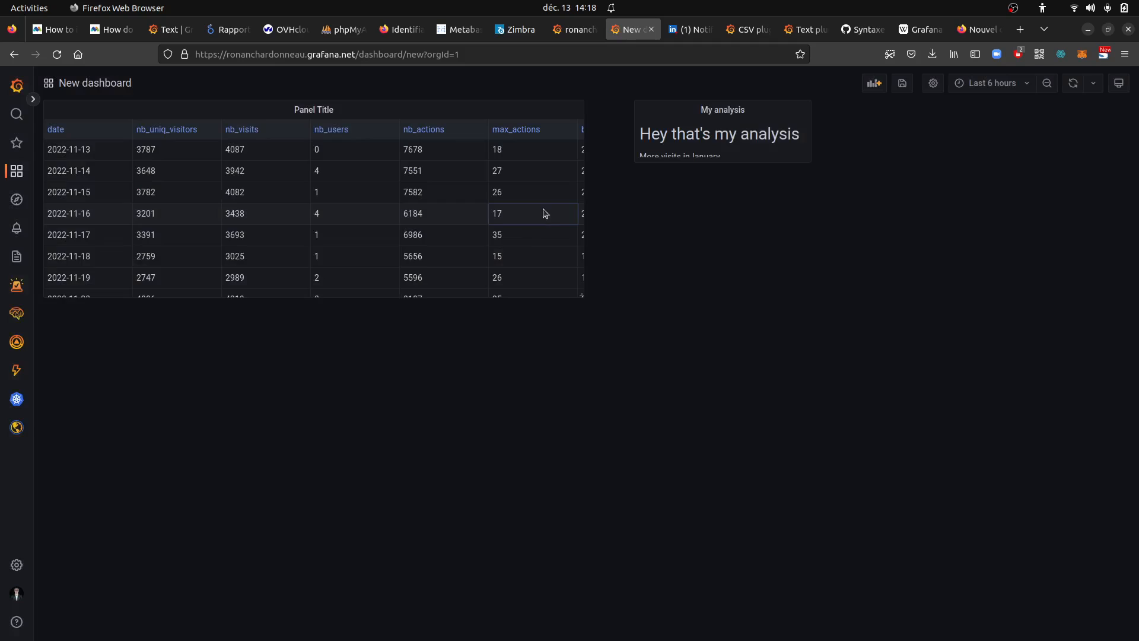
left_click(40, 553)
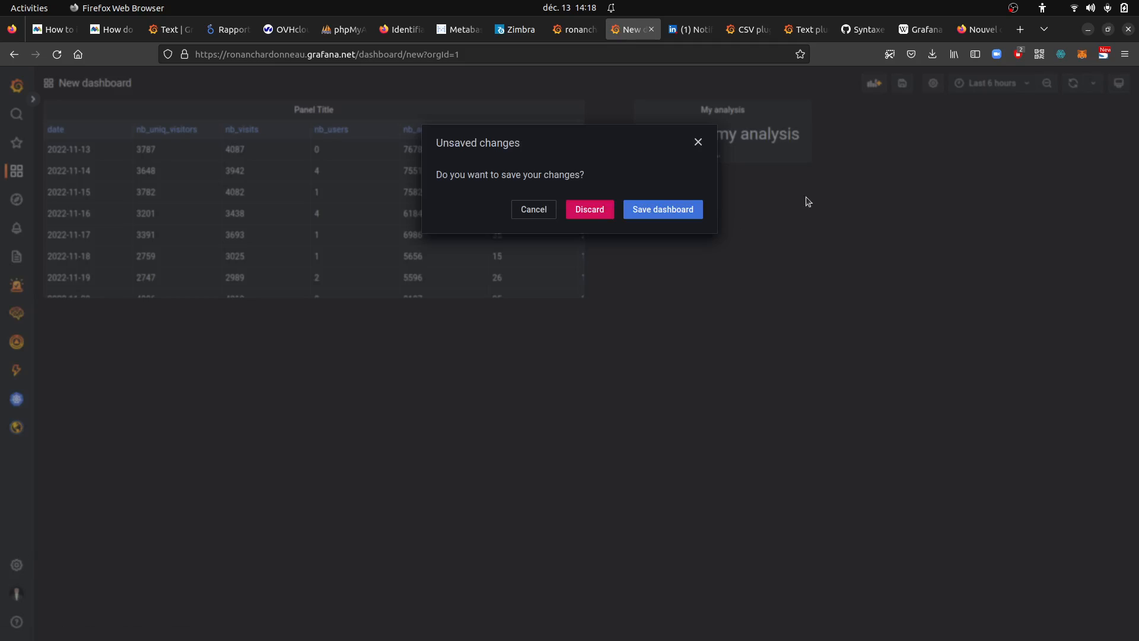
left_click(633, 213)
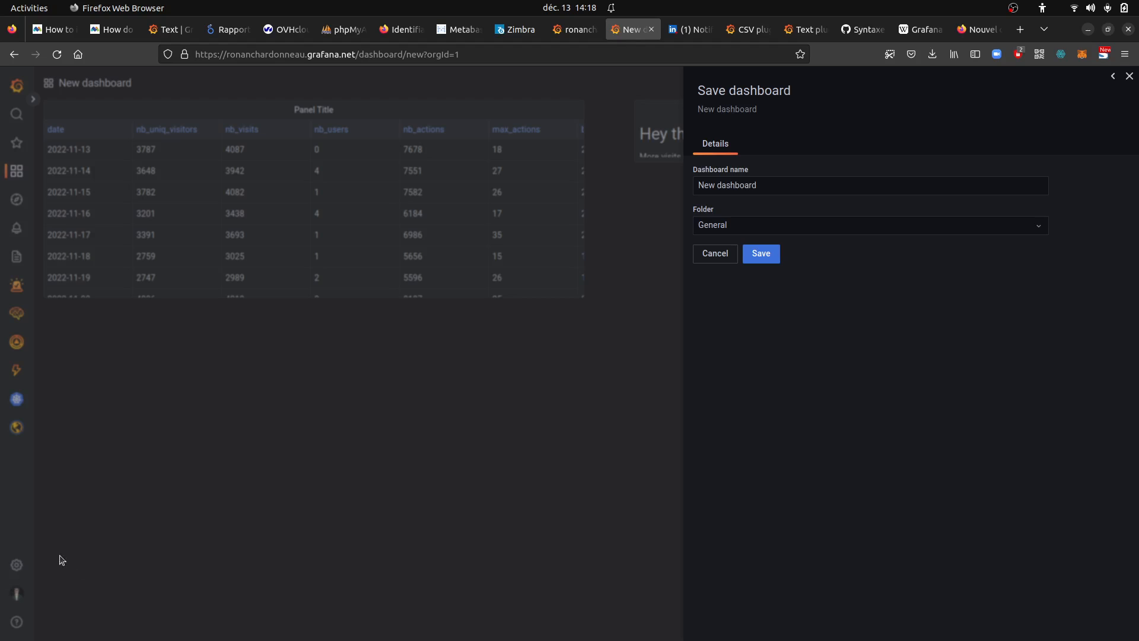
left_click(760, 253)
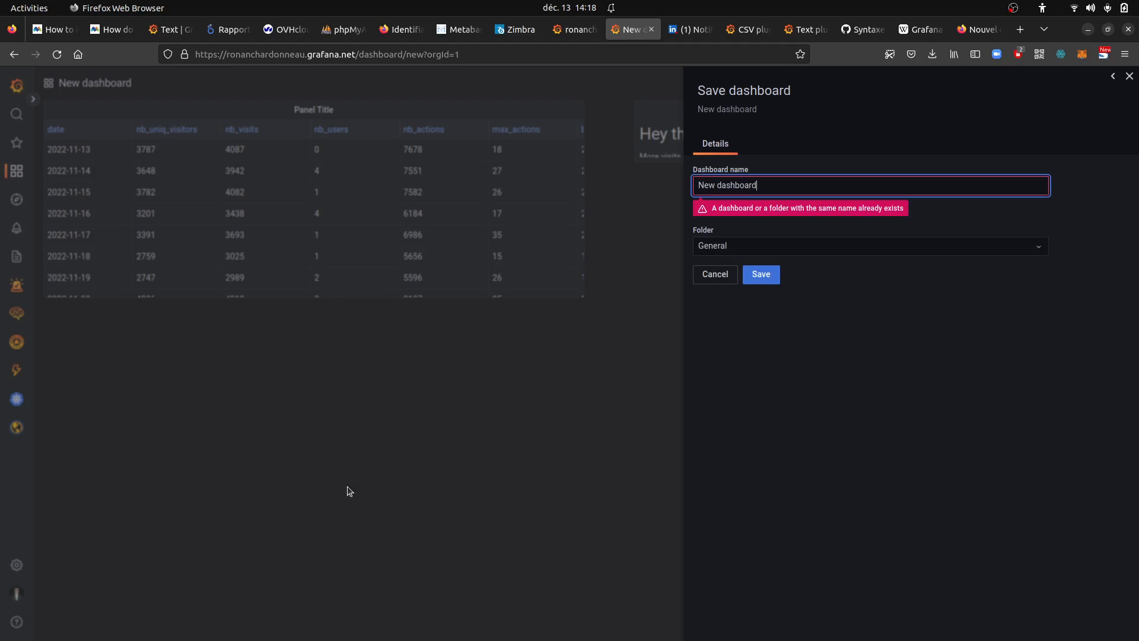
left_click(755, 278)
left_click(779, 192)
left_click(761, 275)
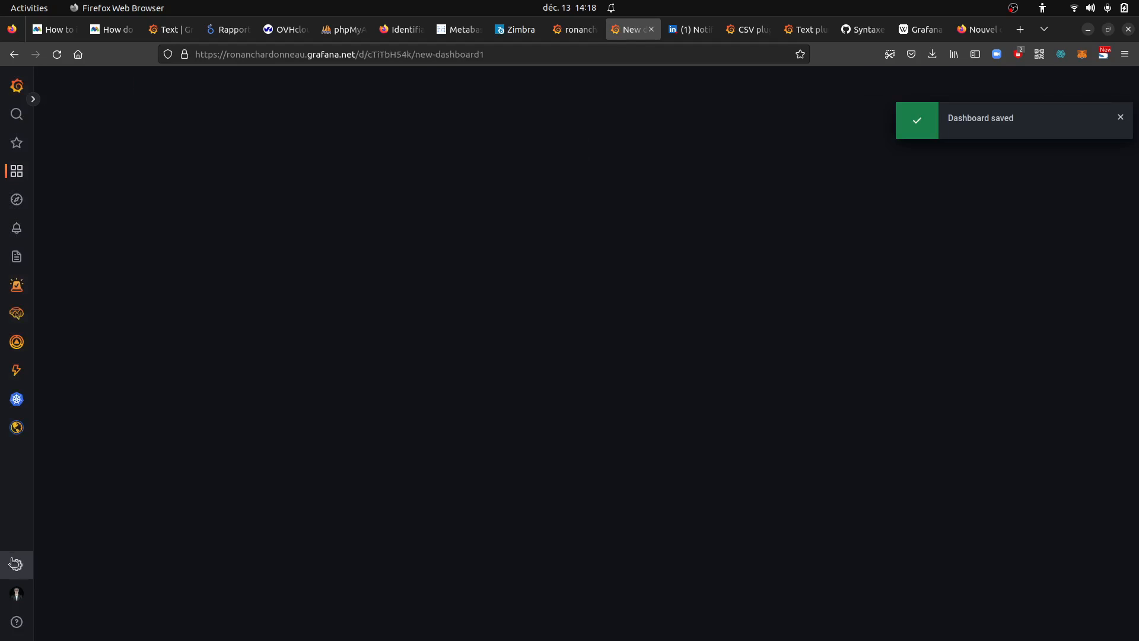
Open the data source configuration and search the existing data sources for "json"
left_click(16, 565)
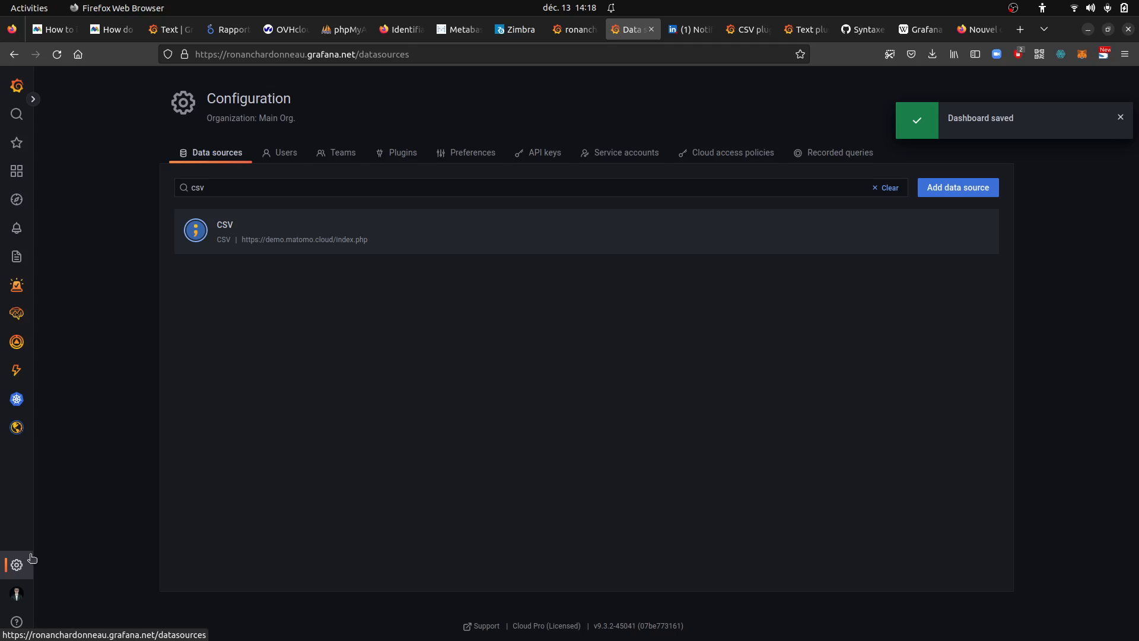
left_click_drag(270, 189, 188, 184)
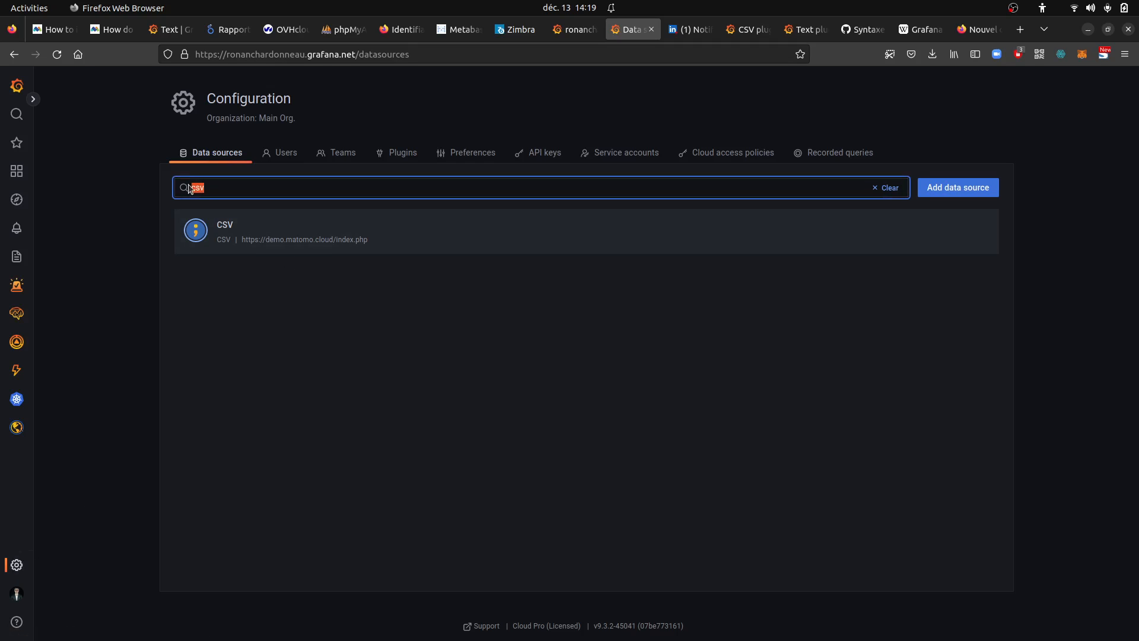
type("json")
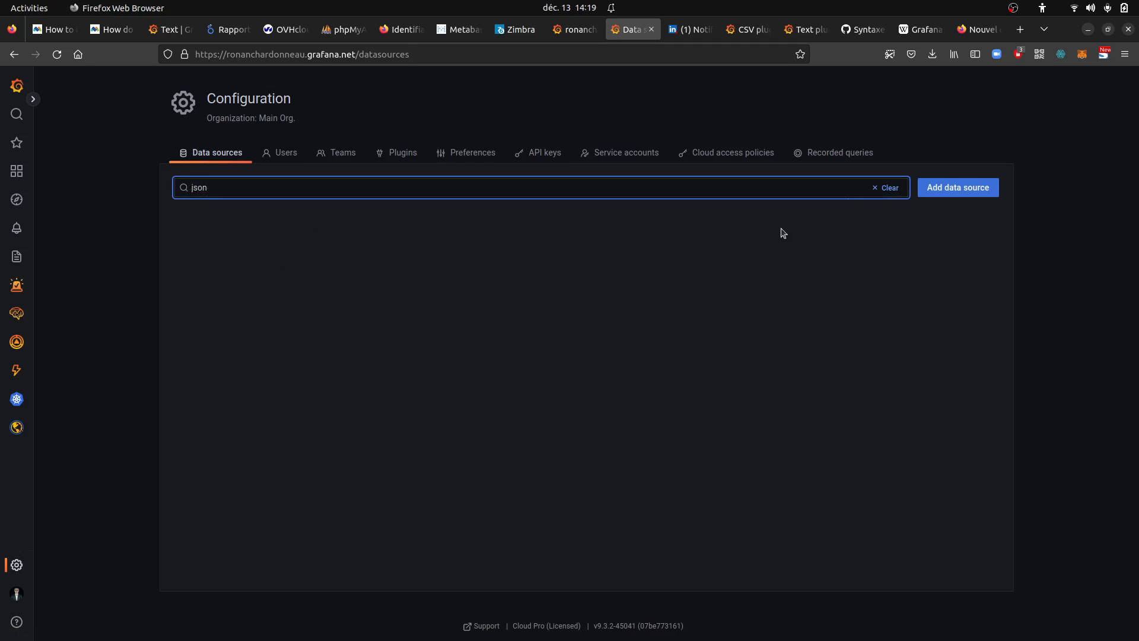
Start adding a data source and search the available types for "json" and for "mysql"
left_click(926, 188)
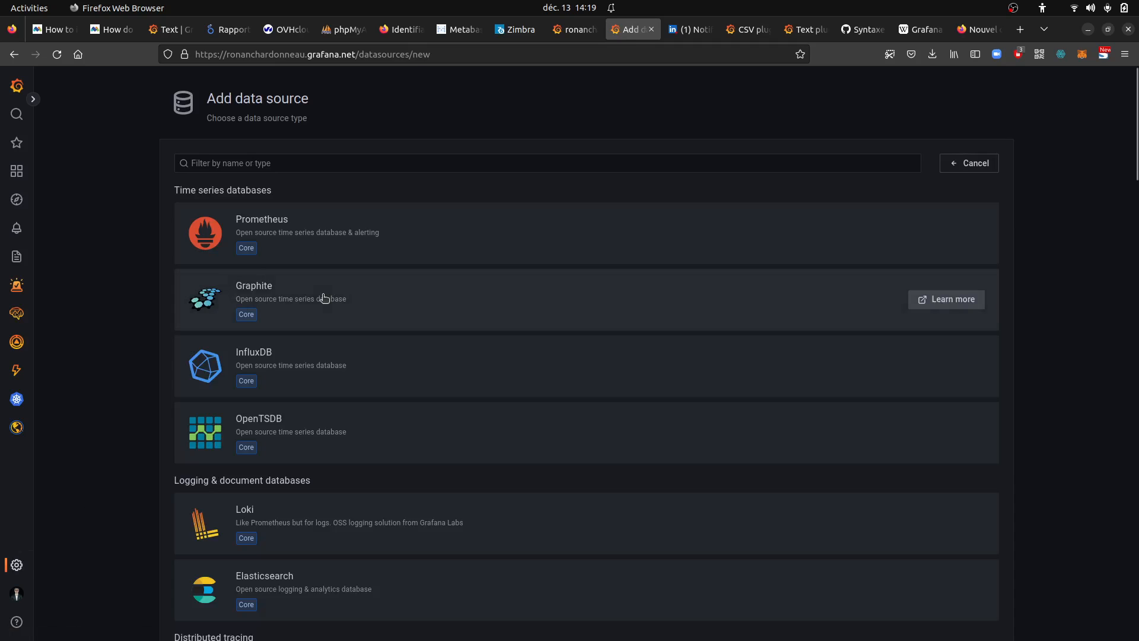
left_click(371, 160)
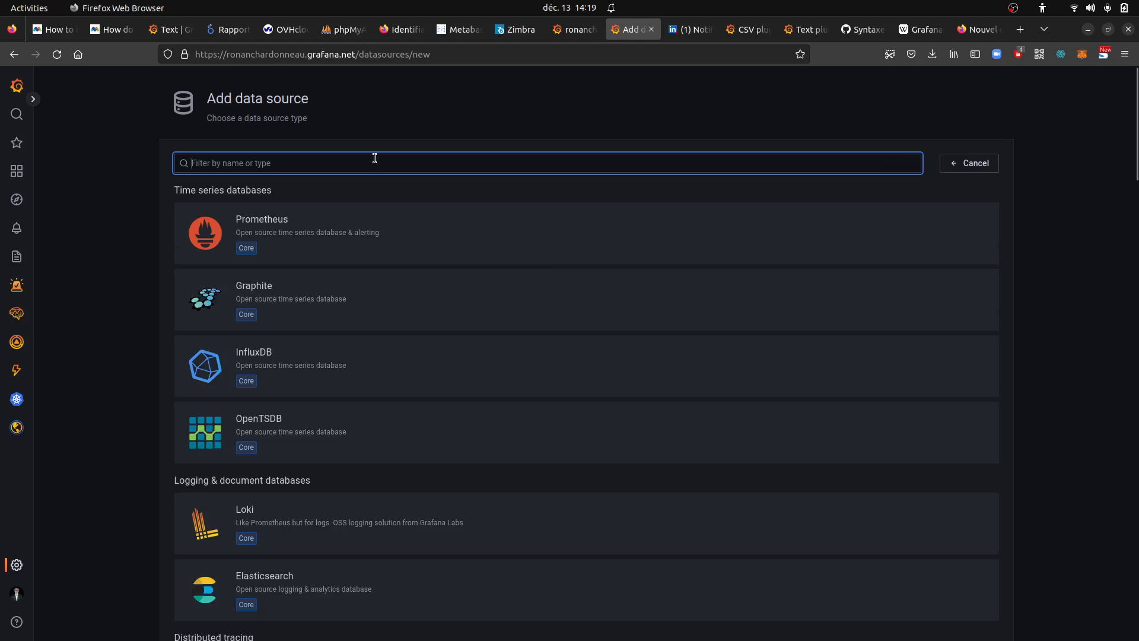
type("json")
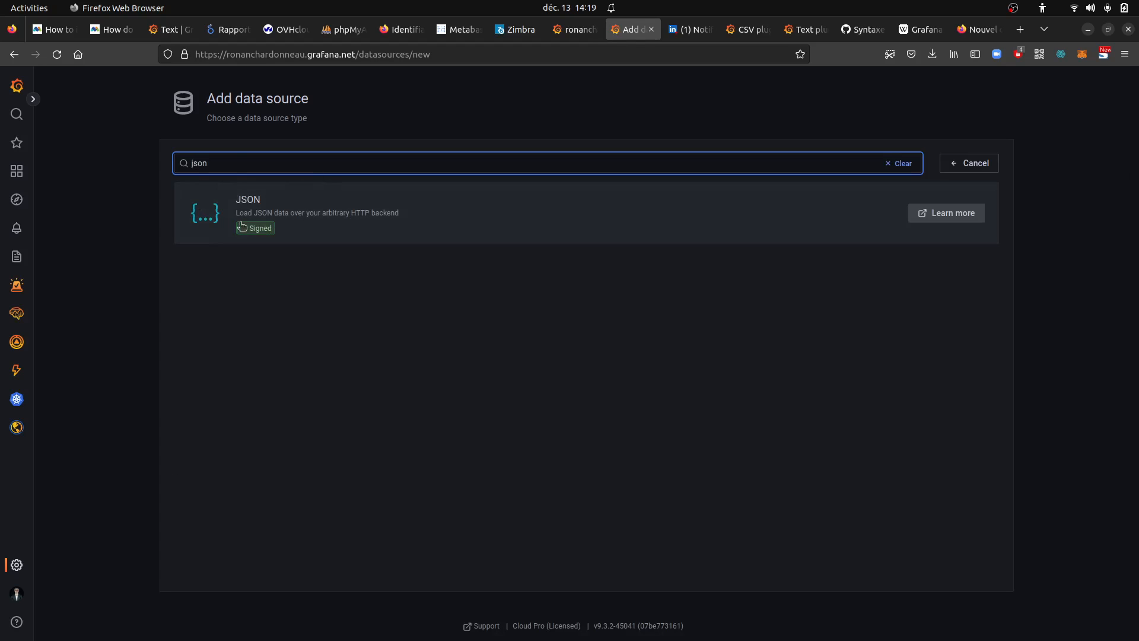
left_click_drag(209, 161, 177, 157)
key("BackSpace")
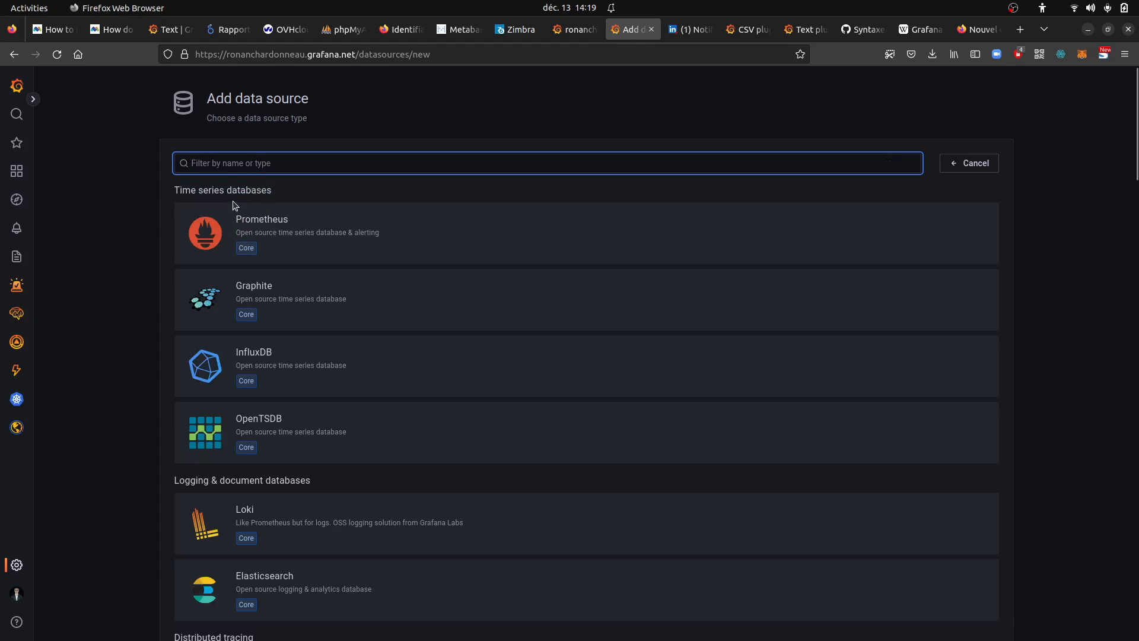
type("mysql")
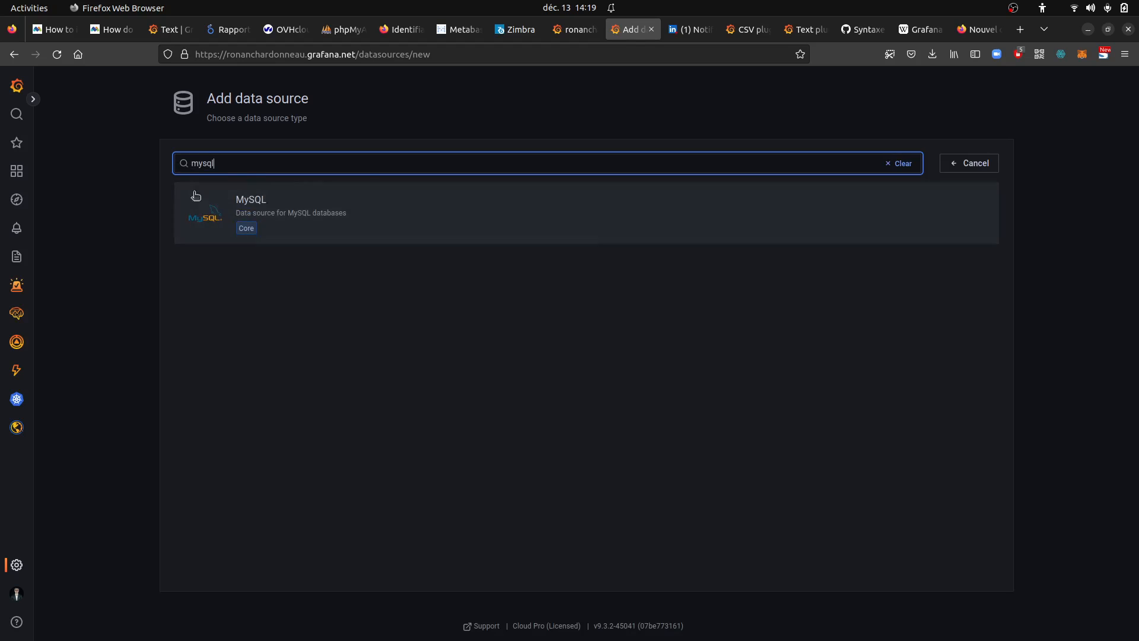